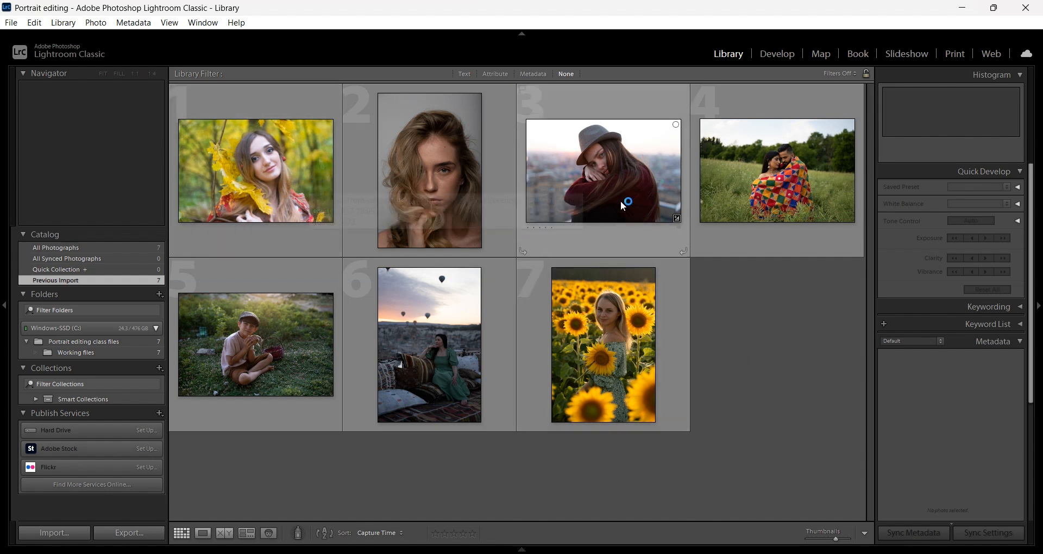
Open the photo of the woman in the grey hat and dark red sweater for developing
left_click(624, 164)
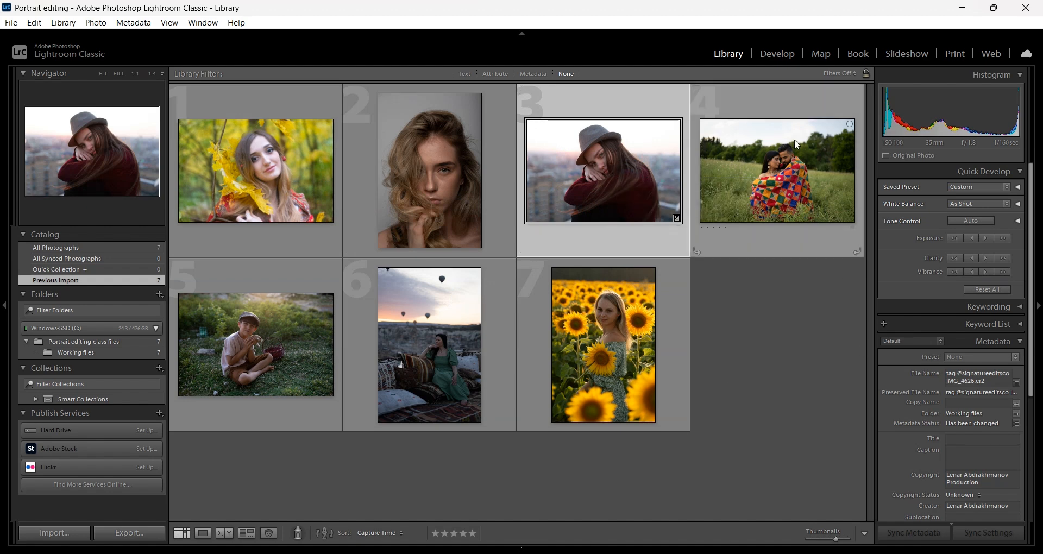
left_click(768, 54)
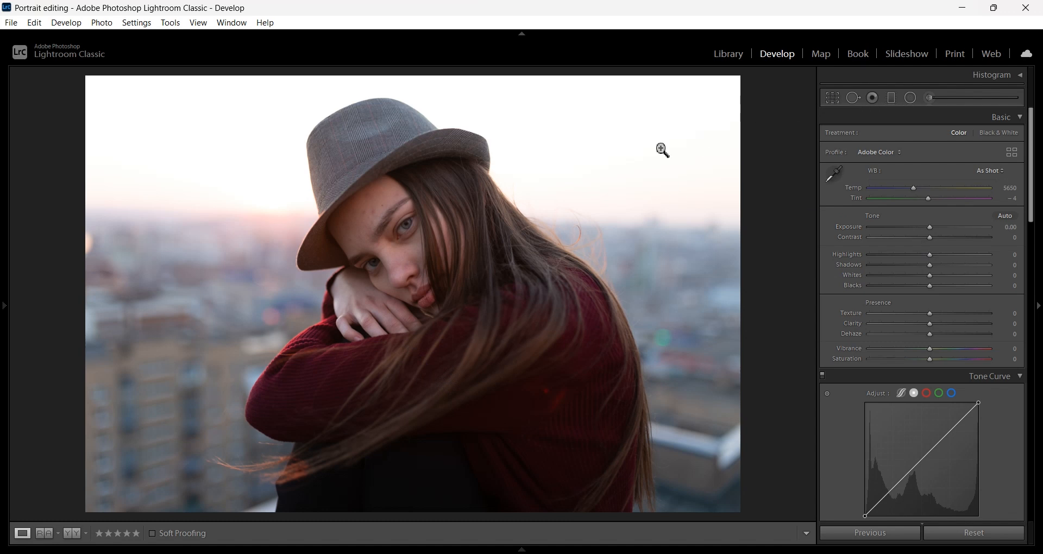
left_click(835, 99)
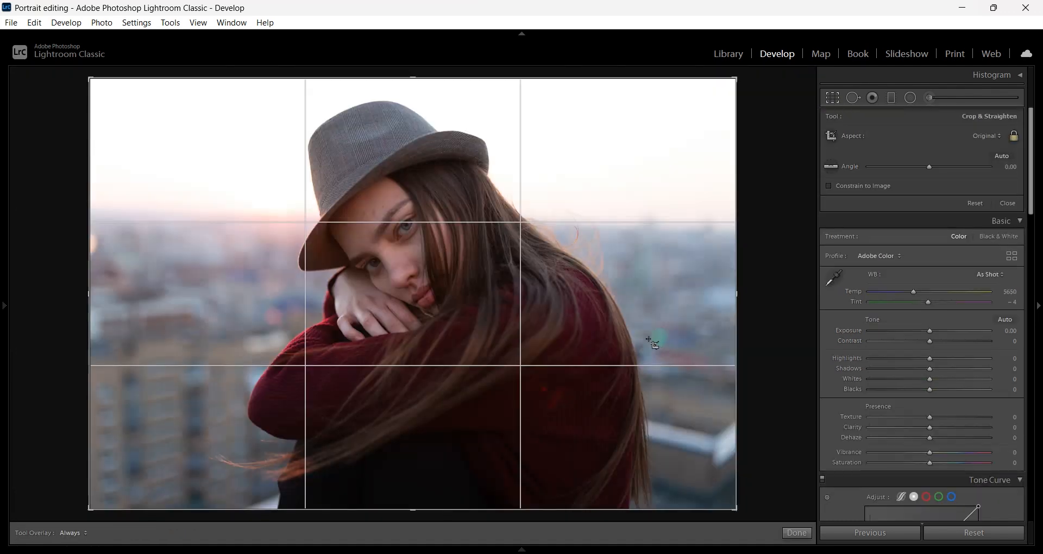
mouse_move(733, 308)
left_mouse_down()
mouse_move(683, 307)
mouse_move(748, 314)
mouse_move(698, 294)
mouse_move(749, 302)
left_mouse_up()
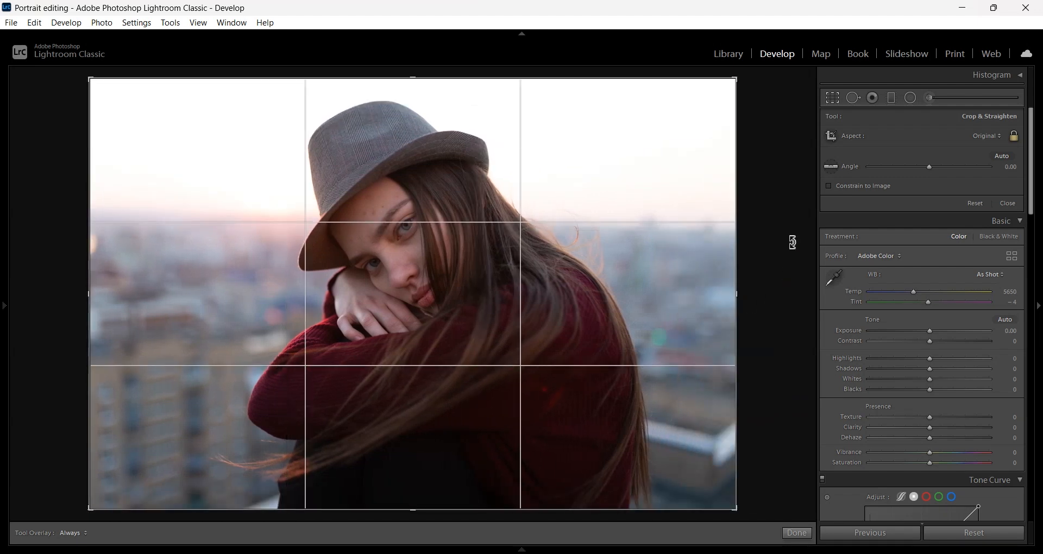
left_click(833, 98)
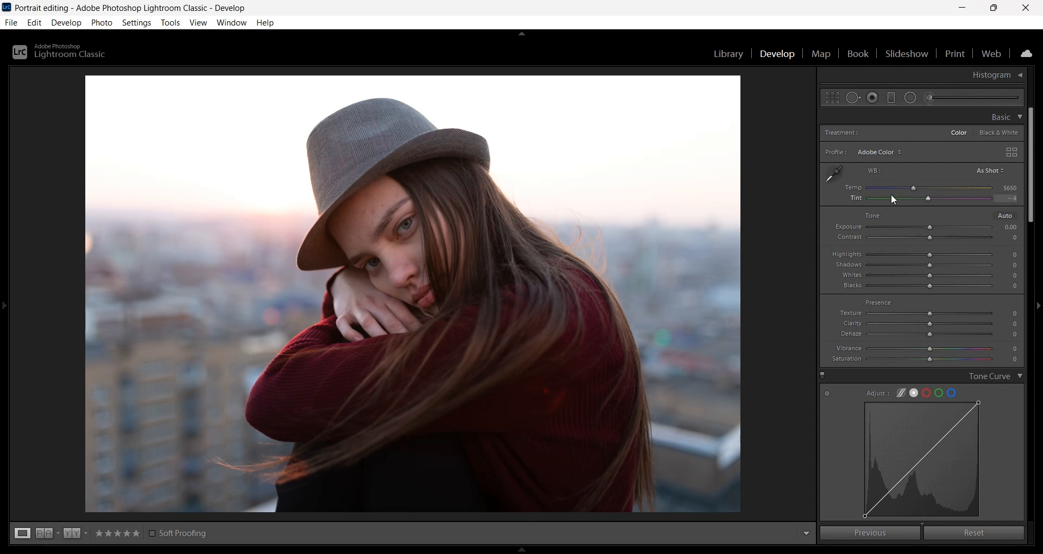
Cool the white balance by setting Temp to 4443 and Tint to -39
left_click_drag(914, 188, 953, 193)
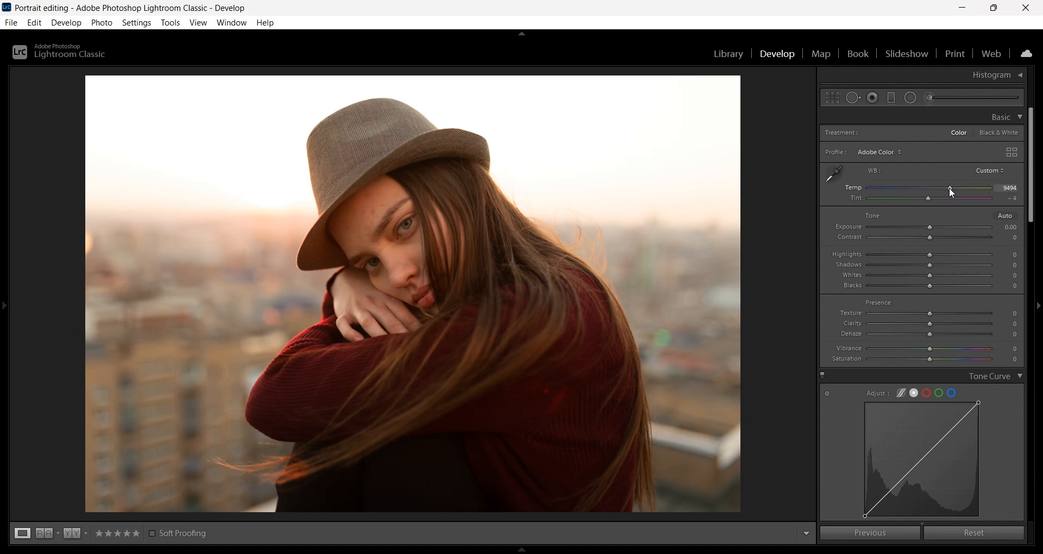
left_click_drag(950, 189, 968, 192)
left_click_drag(968, 191, 917, 191)
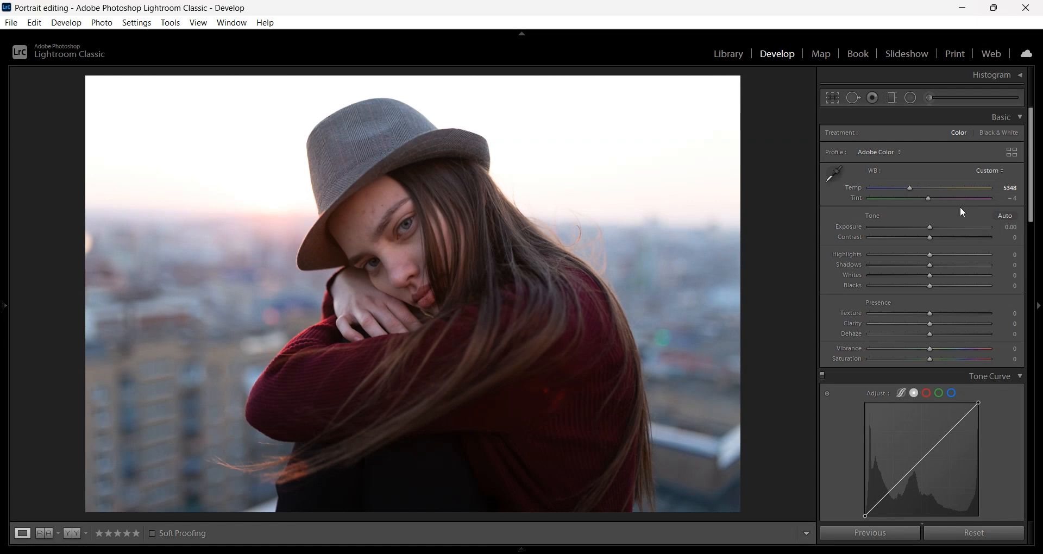
left_click(1011, 191)
mouse_move(908, 188)
left_mouse_down()
mouse_move(866, 191)
mouse_move(906, 187)
left_mouse_up()
left_click_drag(905, 187, 901, 188)
left_click_drag(900, 188, 898, 190)
left_click_drag(931, 202, 942, 207)
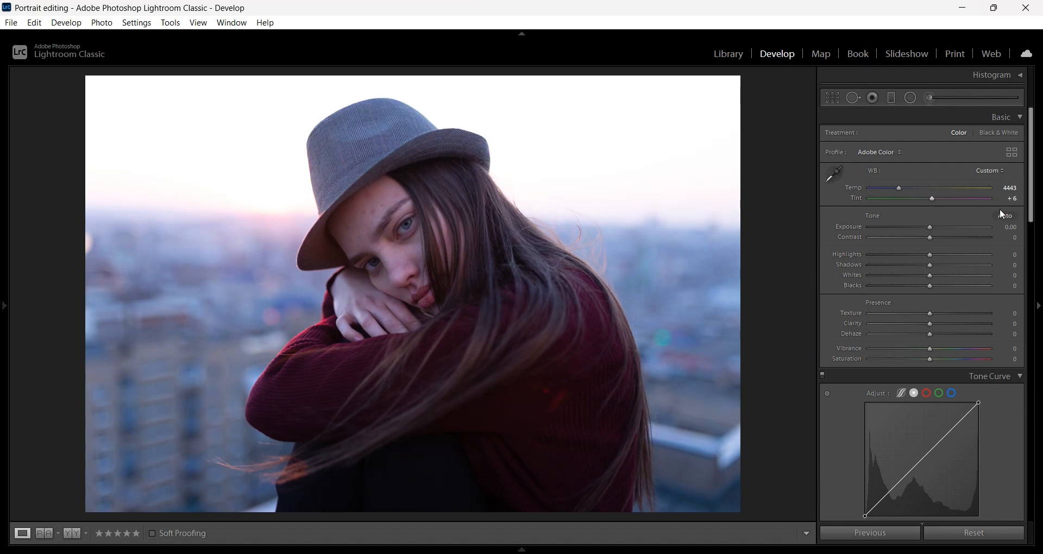
left_click_drag(933, 200, 928, 200)
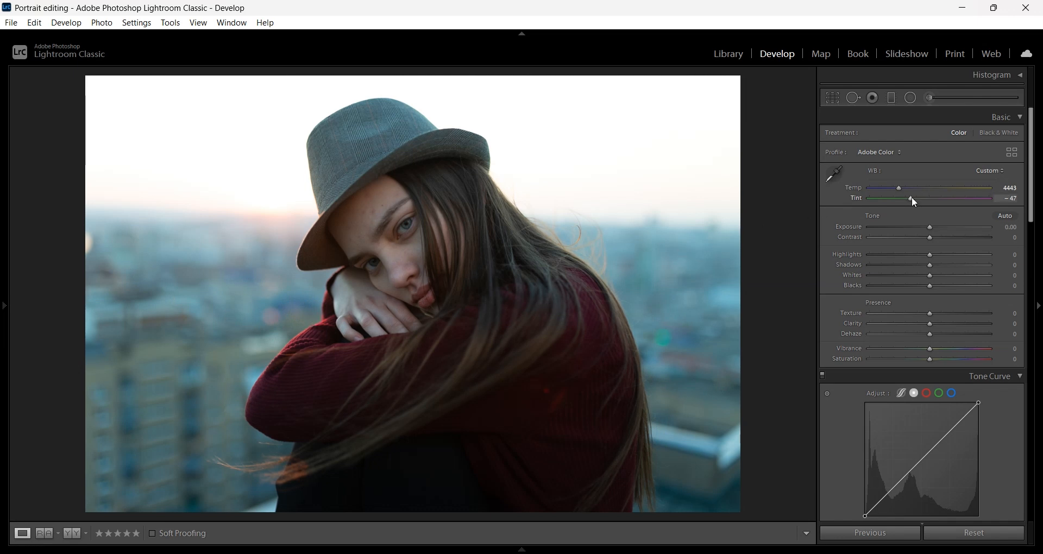
left_click_drag(914, 197, 914, 198)
Set Exposure to +0.16 and lower Highlights to -100 to recover the bright sky
left_click_drag(930, 227, 937, 231)
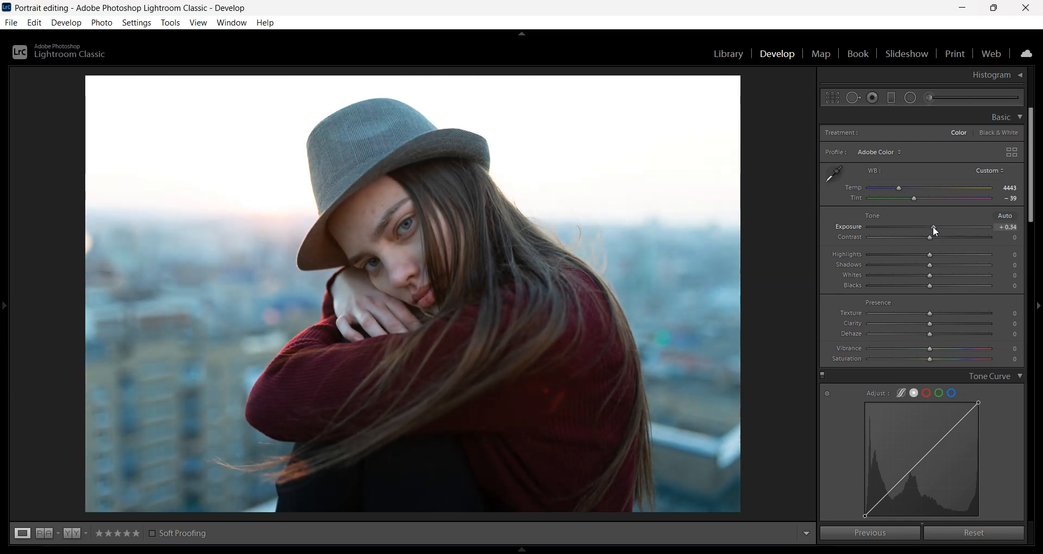
left_click_drag(933, 226, 933, 226)
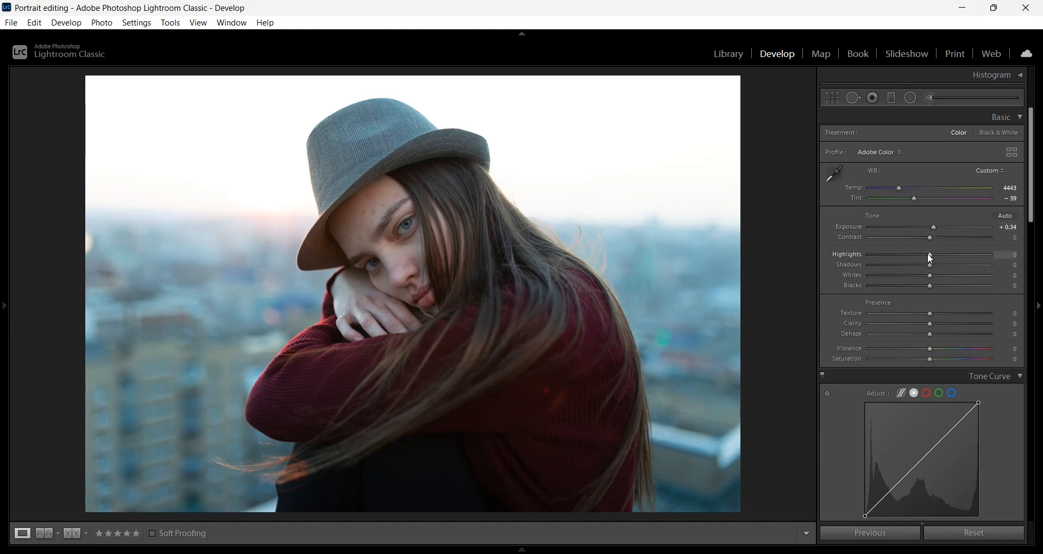
left_click_drag(927, 253, 868, 255)
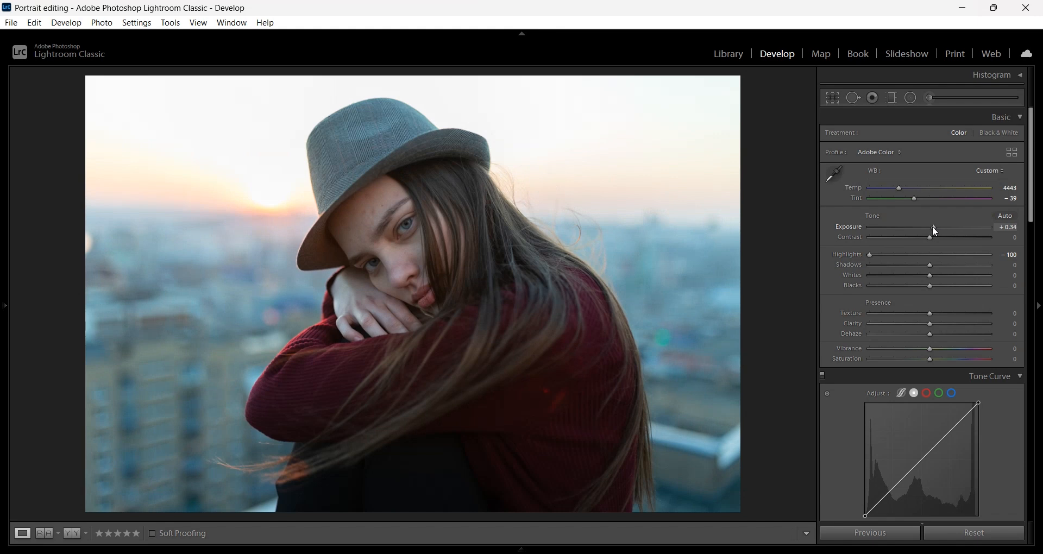
left_click_drag(934, 231, 932, 233)
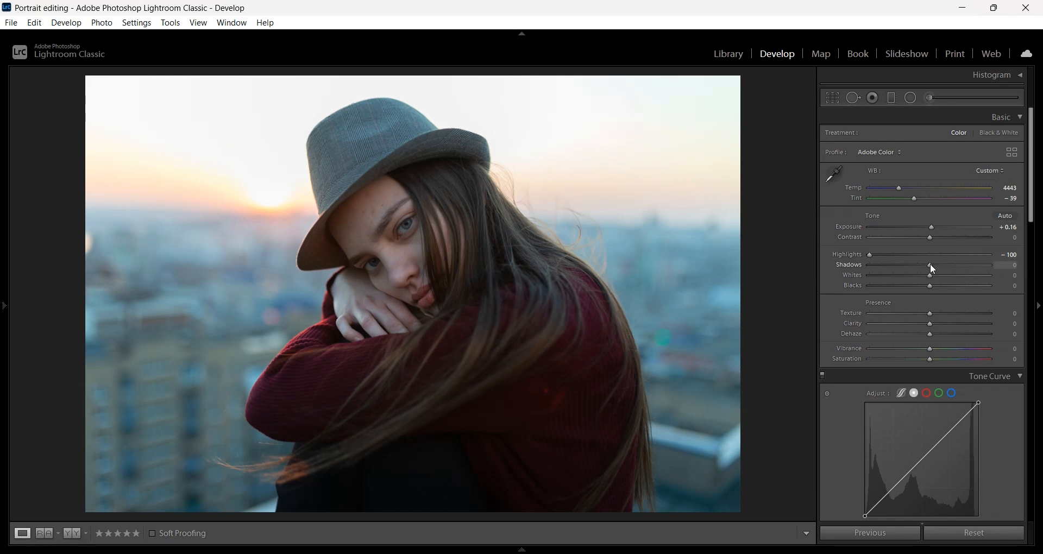
Adjust the photo's tone with Shadows +32, Contrast +36, Whites -31 and Blacks +2
left_click_drag(931, 268, 941, 265)
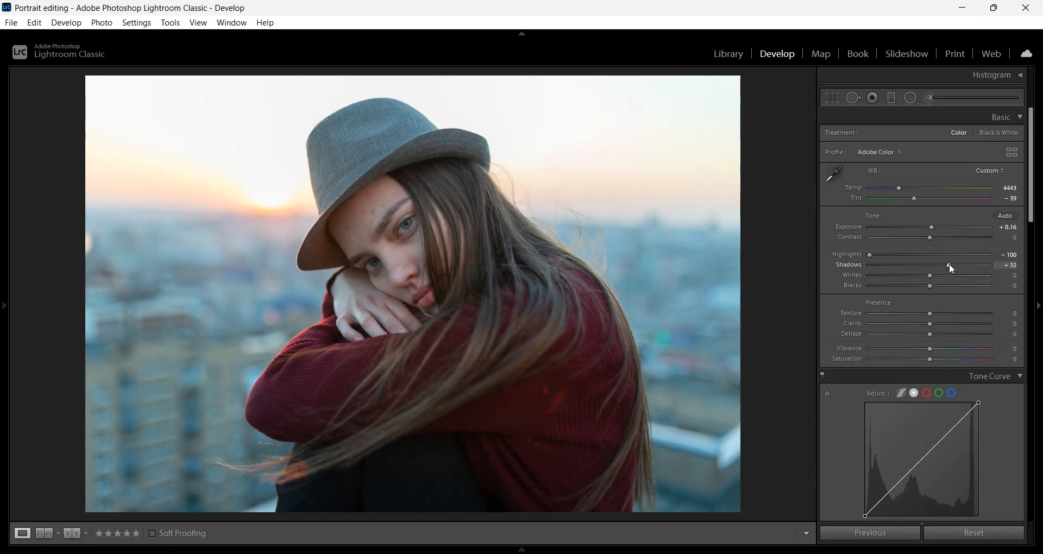
left_click_drag(934, 239, 941, 239)
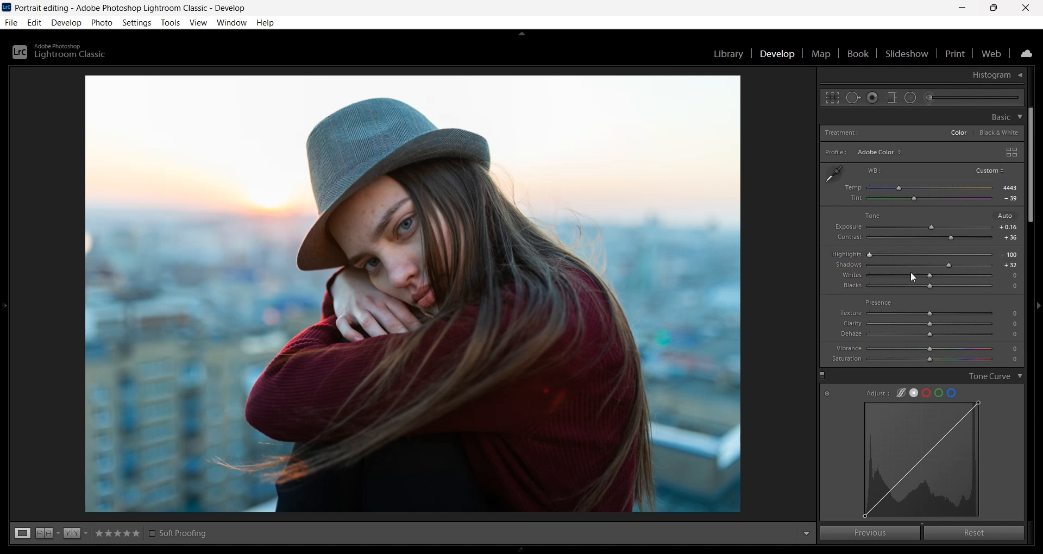
mouse_move(931, 275)
left_mouse_down()
mouse_move(889, 276)
mouse_move(947, 280)
mouse_move(890, 279)
mouse_move(930, 286)
mouse_move(911, 275)
left_mouse_up()
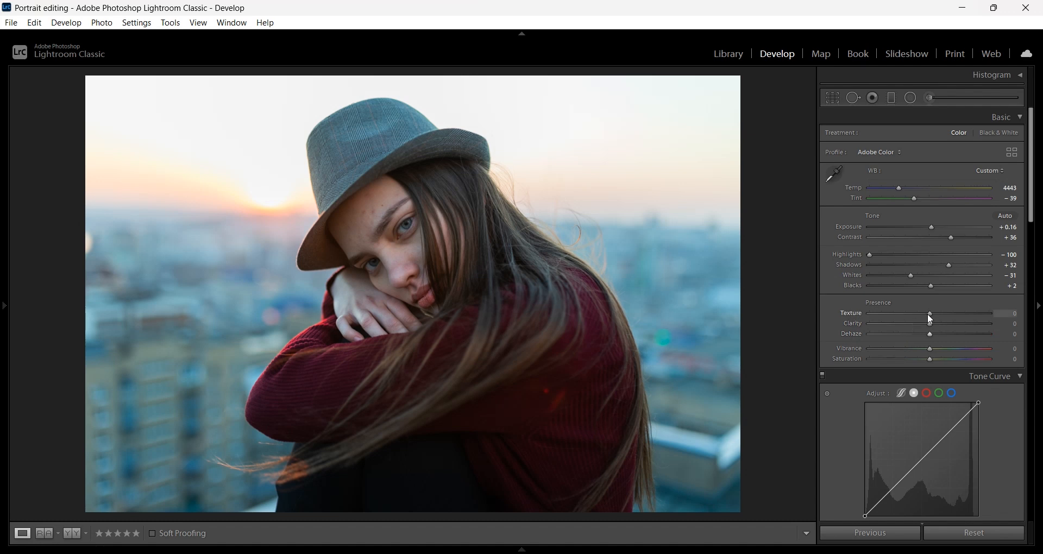
Try raising Texture and Clarity on the portrait, and reset both to 0
left_click_drag(929, 312, 941, 320)
double_click(931, 314)
left_click_drag(937, 325, 946, 331)
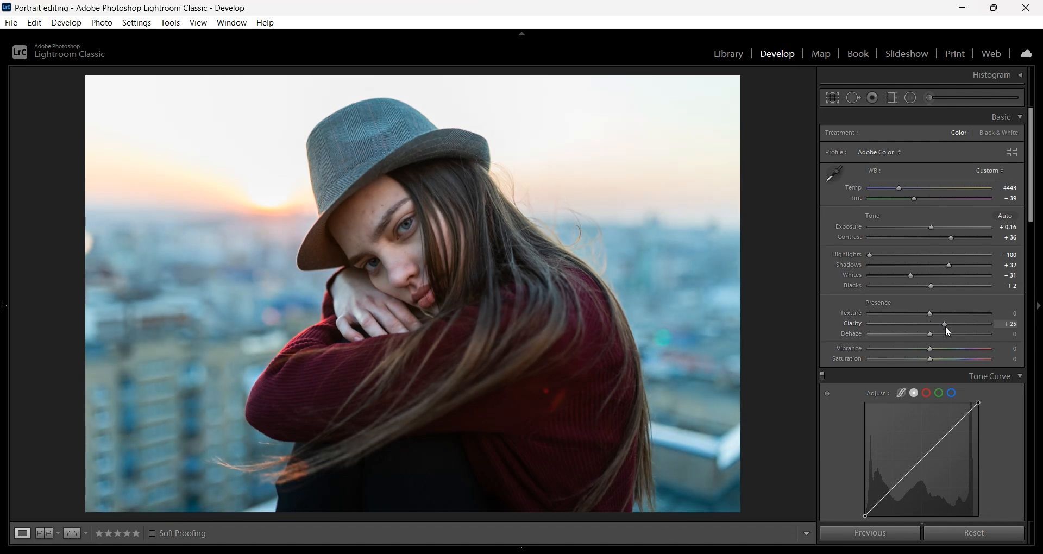
left_click_drag(944, 327, 933, 325)
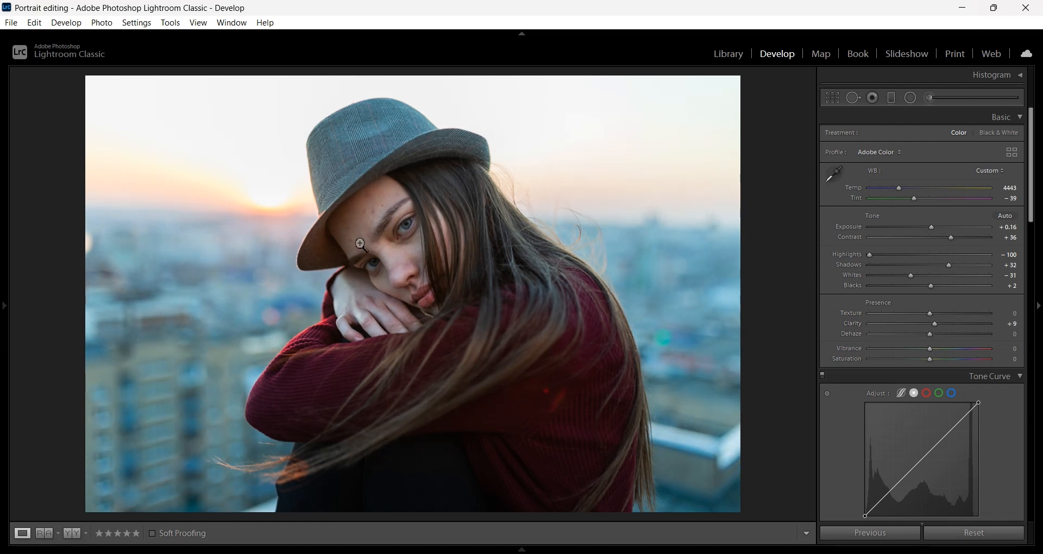
double_click(933, 325)
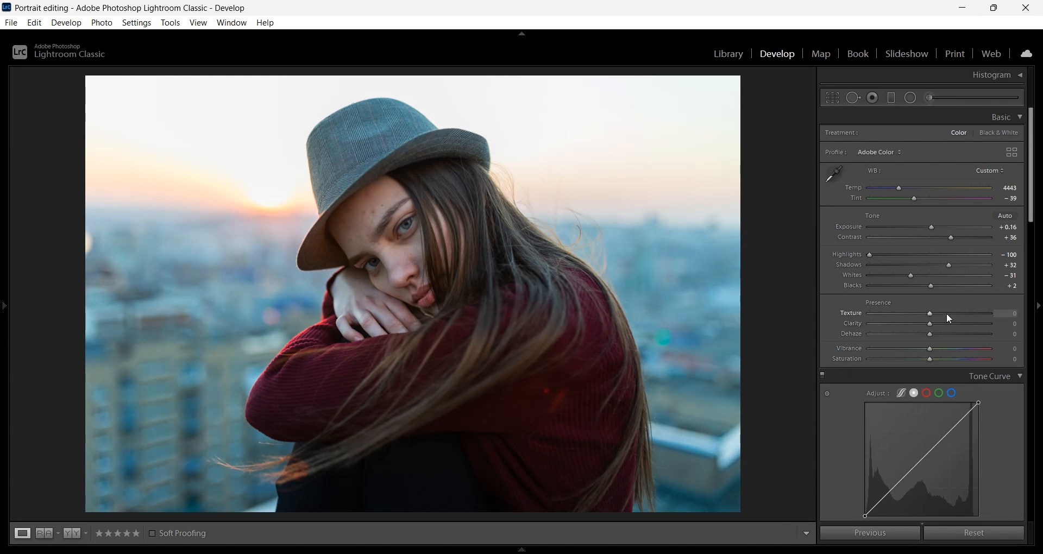
double_click(947, 314)
Set Clarity to +11 and Dehaze to -4
left_click_drag(931, 329, 937, 329)
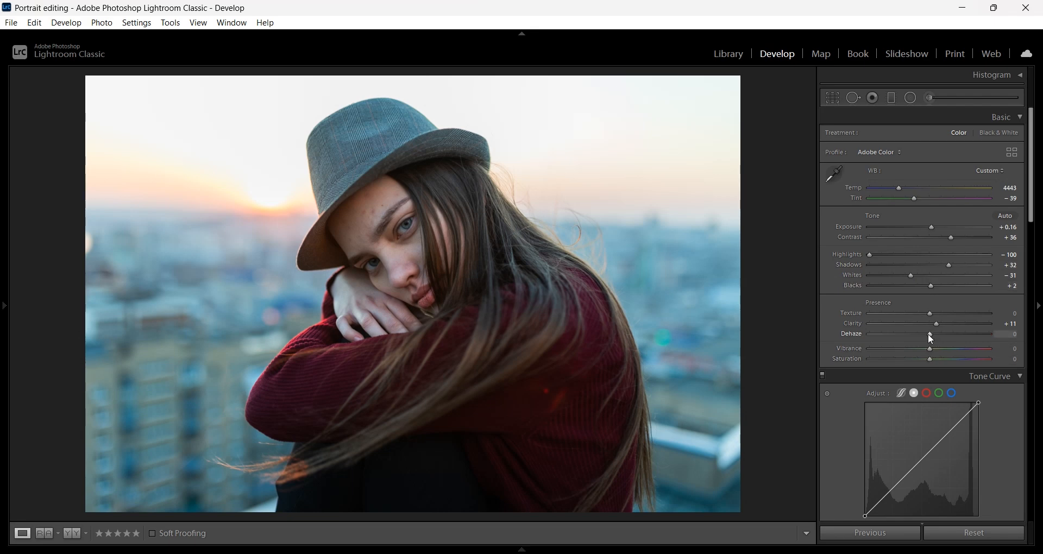
mouse_move(929, 333)
left_mouse_down()
mouse_move(898, 334)
mouse_move(933, 334)
left_mouse_up()
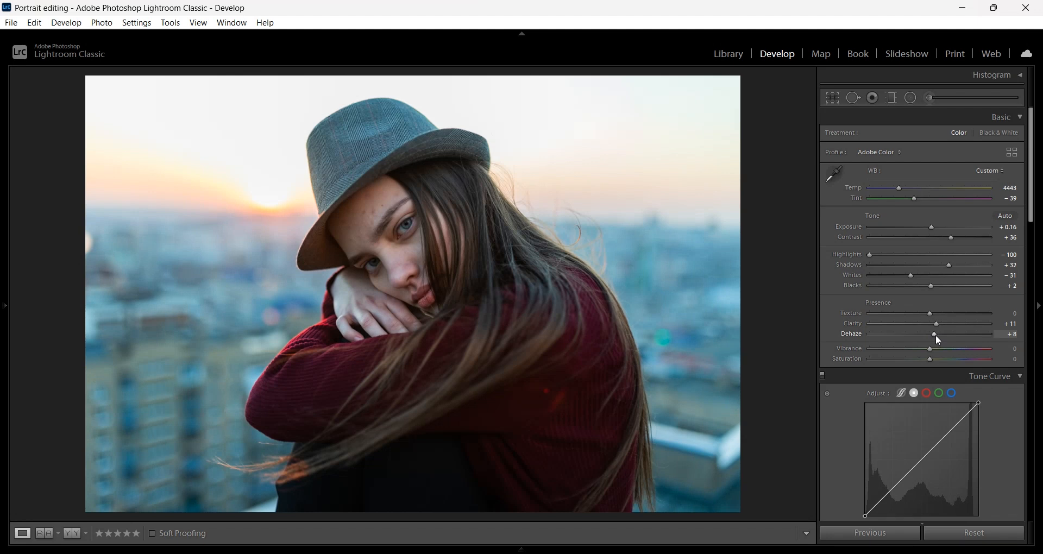
left_click_drag(934, 335, 927, 336)
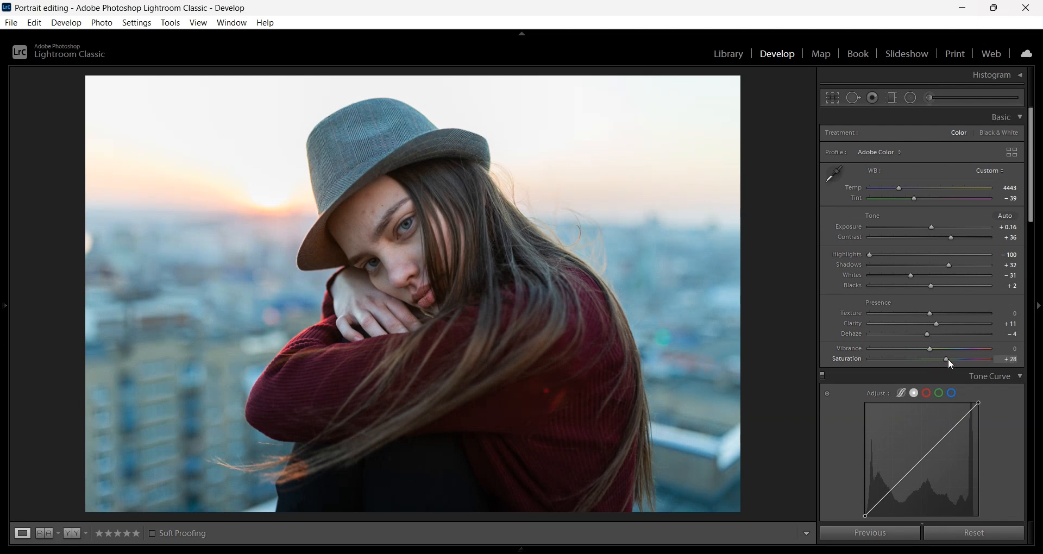
Compare stronger Saturation with stronger Vibrance, resetting Saturation to 0 and setting Vibrance to +38
left_click_drag(949, 360, 963, 358)
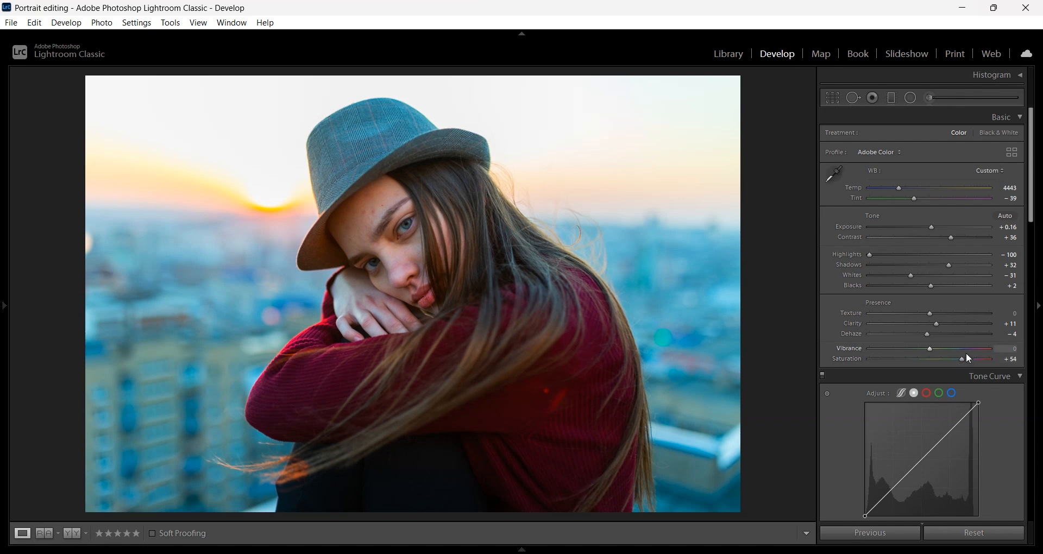
double_click(963, 357)
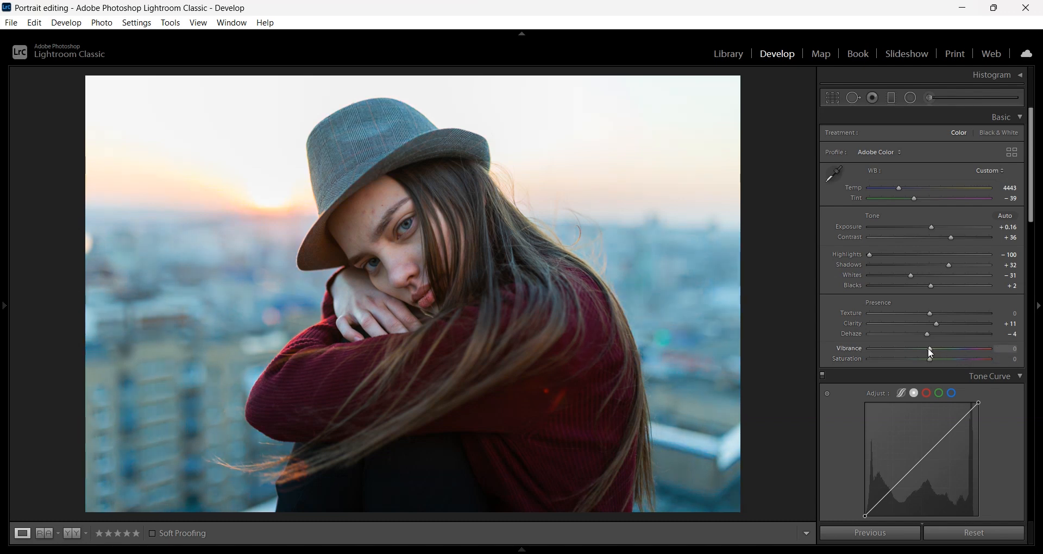
mouse_move(928, 348)
left_mouse_down()
mouse_move(962, 348)
mouse_move(919, 353)
mouse_move(956, 354)
mouse_move(941, 354)
left_mouse_up()
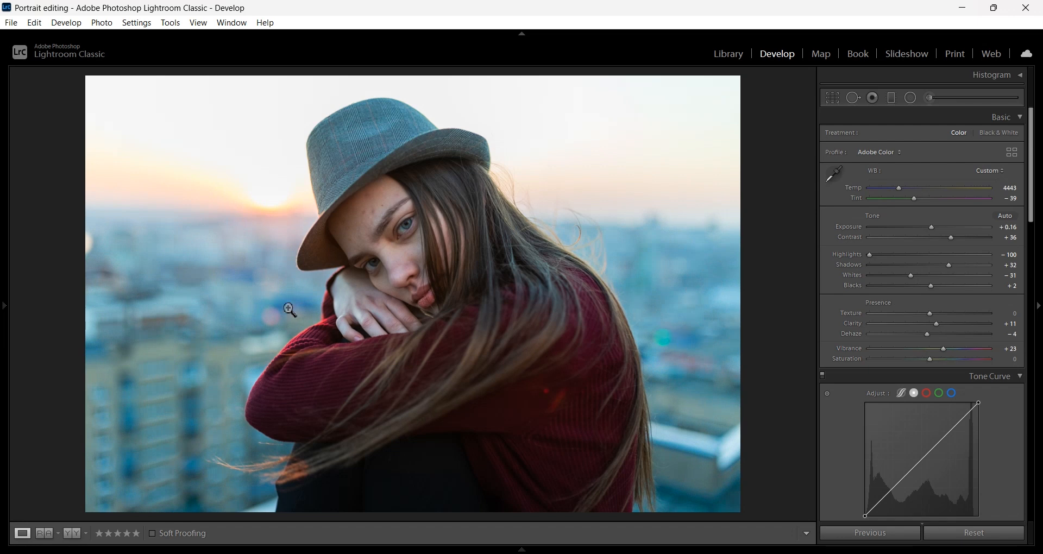
mouse_move(943, 349)
left_mouse_down()
mouse_move(960, 356)
mouse_move(948, 356)
left_mouse_up()
mouse_move(947, 348)
left_mouse_down()
mouse_move(957, 349)
mouse_move(956, 365)
left_mouse_up()
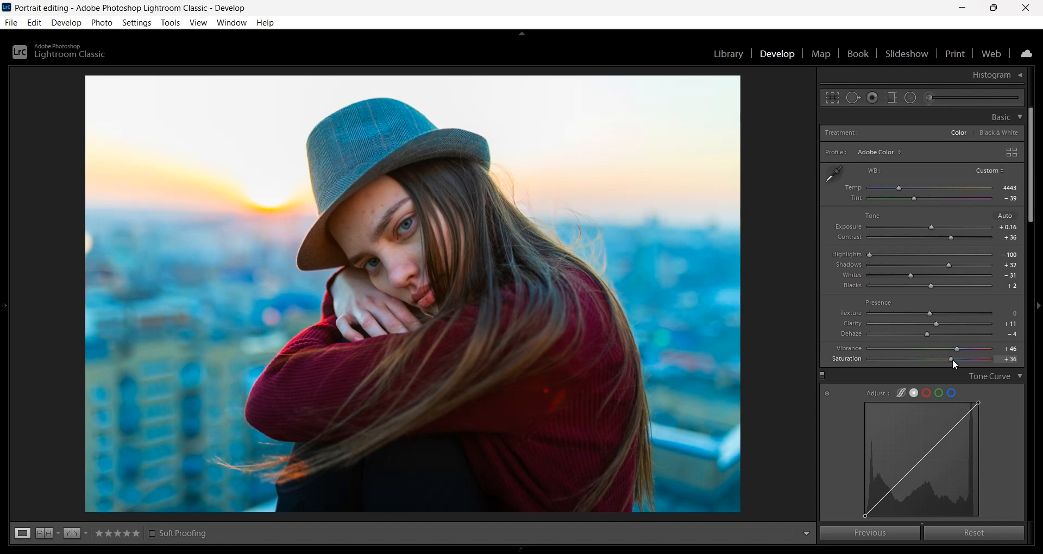
double_click(953, 360)
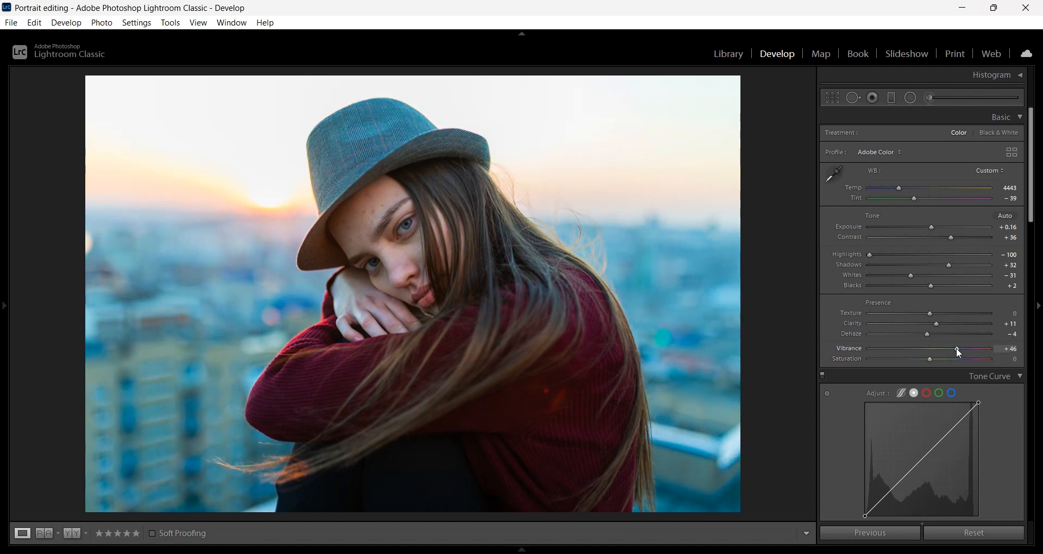
mouse_move(956, 348)
left_mouse_down()
mouse_move(932, 354)
mouse_move(952, 355)
left_mouse_up()
Compare the edited portrait repeatedly with its unedited before version
key("bracketright")
key("backslash")
key("backslash")
key("backslash")
key("backslash")
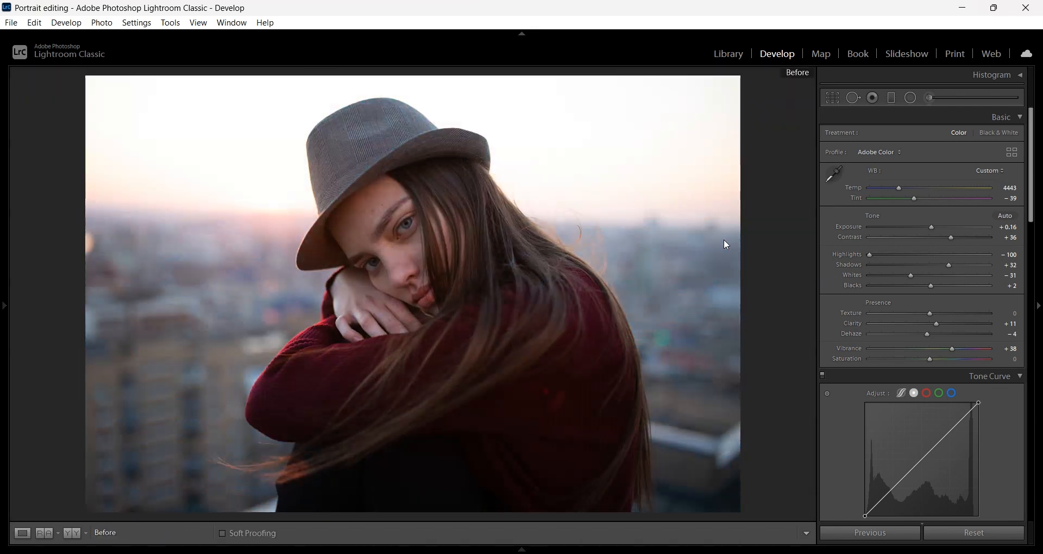
key("backslash")
key("backslash")
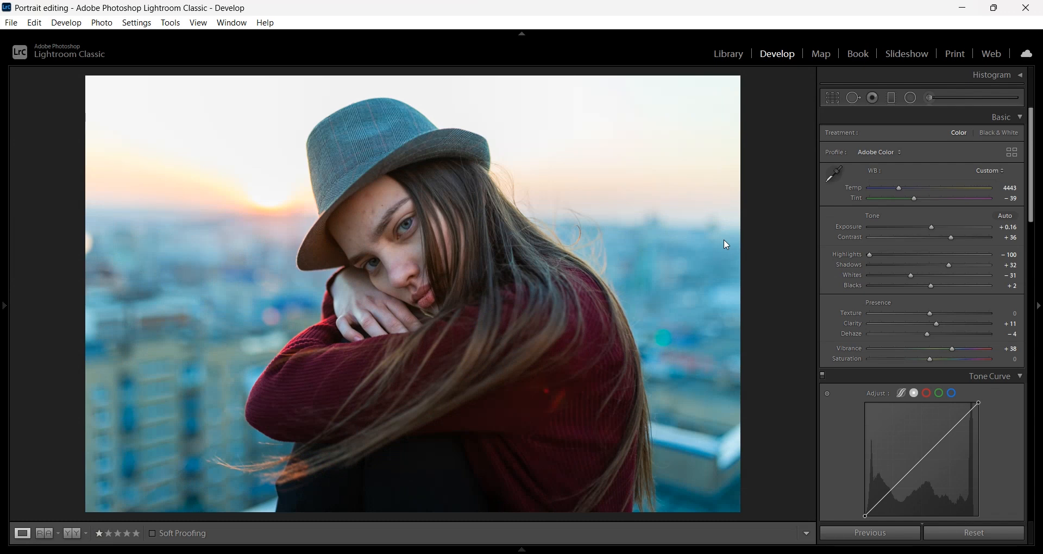
key("backslash")
key("backslash")
key("backslash")
key("backslash")
Set the white balance Tint to -18
left_click_drag(935, 198, 925, 203)
Shape the tone curve into a gentle S with points at input 190, output 196 and input 85, output 81
scroll(930, 283, "down", 3)
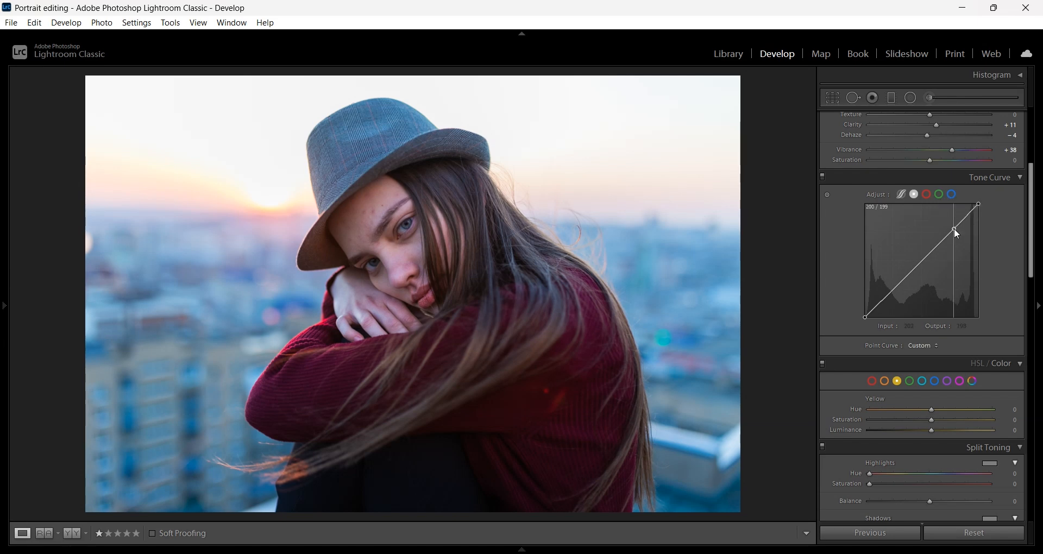
left_click_drag(954, 228, 950, 226)
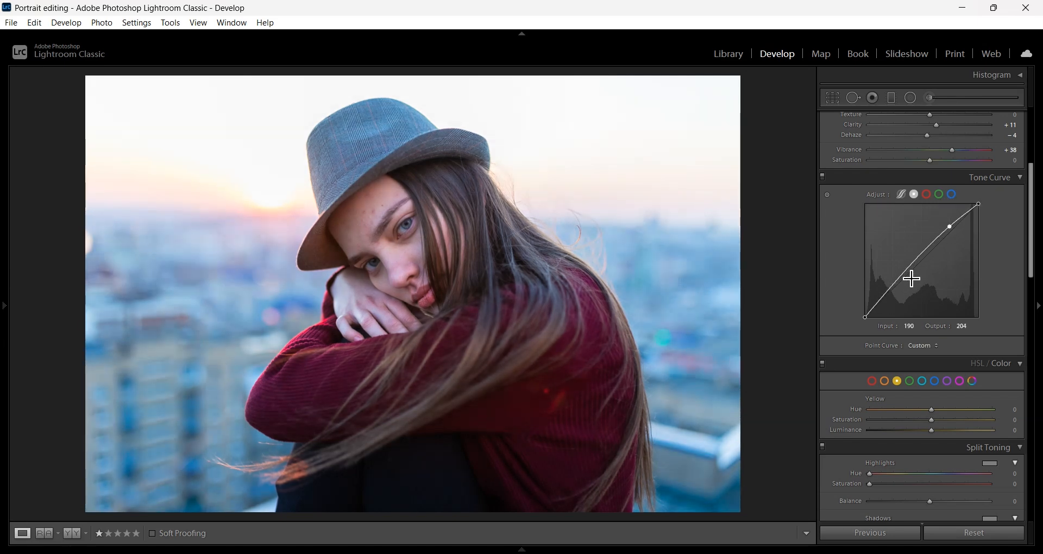
left_click(908, 276)
mouse_move(909, 276)
left_mouse_down()
mouse_move(883, 308)
mouse_move(902, 280)
left_mouse_up()
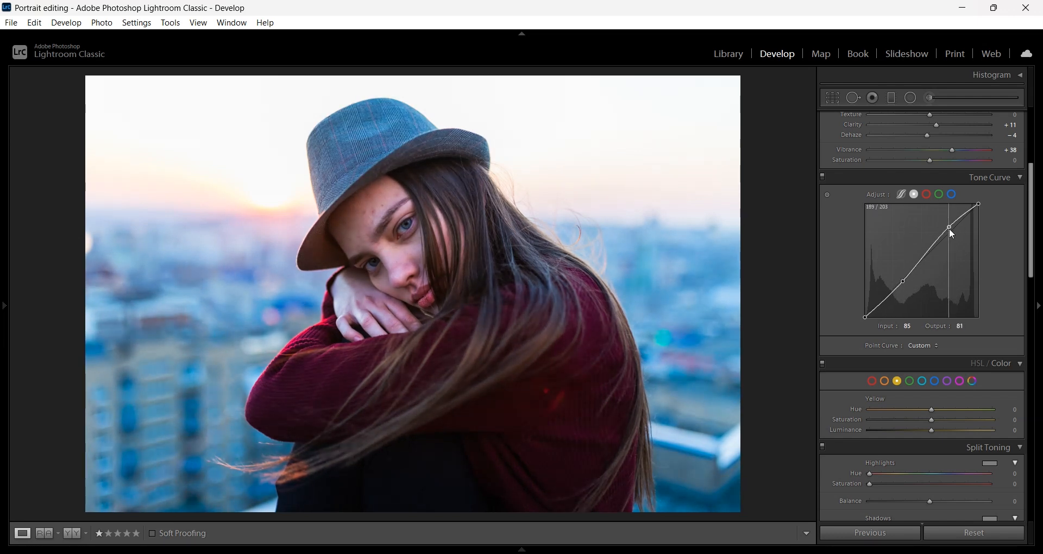
left_click_drag(949, 228, 950, 229)
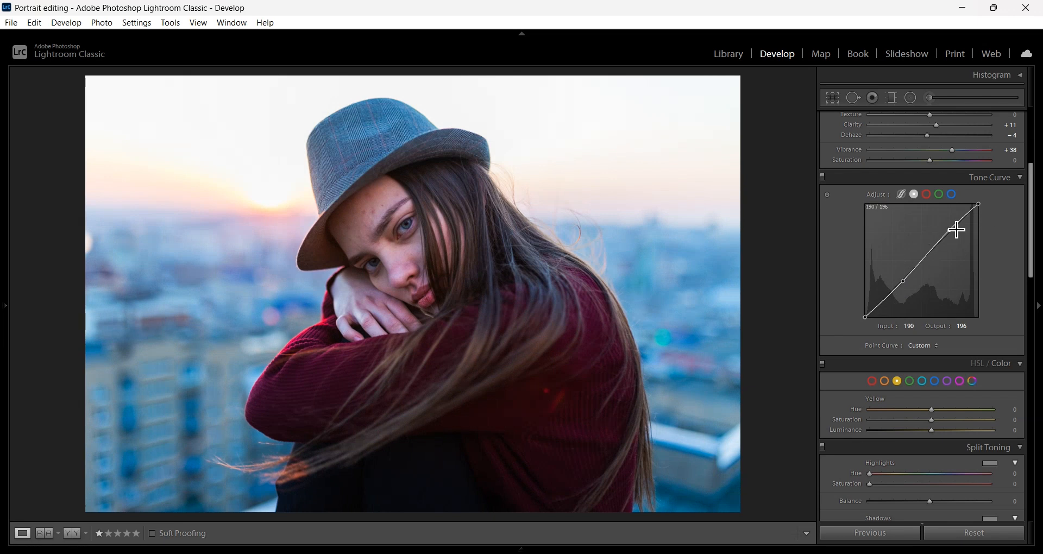
scroll(953, 266, "up", 5)
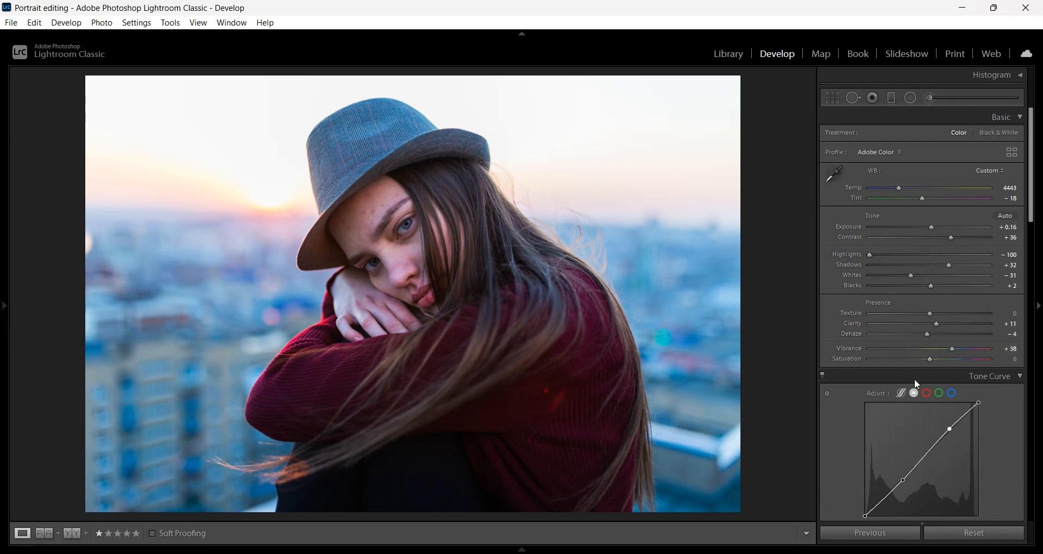
scroll(1023, 403, "down", 5)
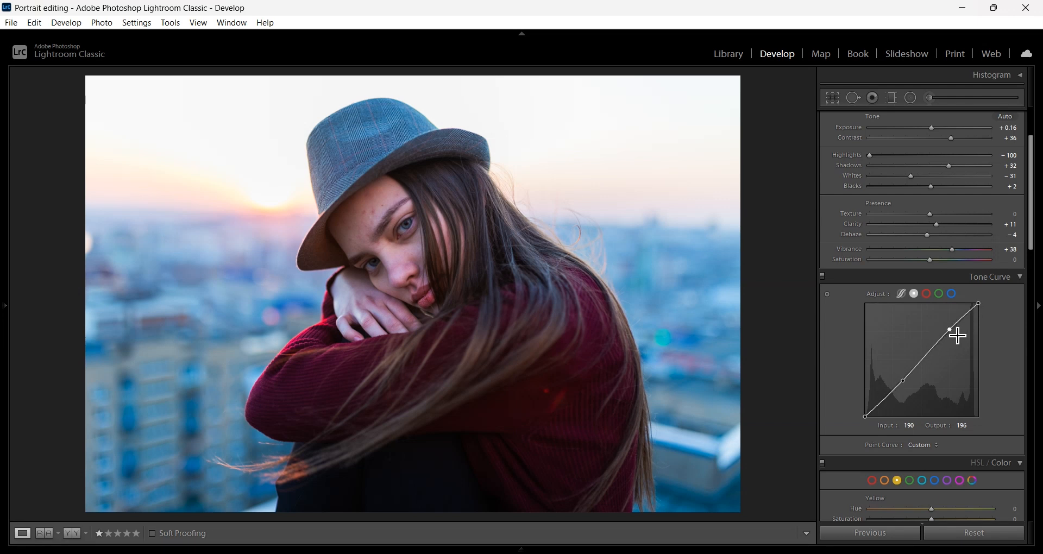
Strengthen the tone curve's contrast by moving its highlight point to input 187, output 201 and fine-tuning its shadow point
left_click_drag(949, 329, 948, 328)
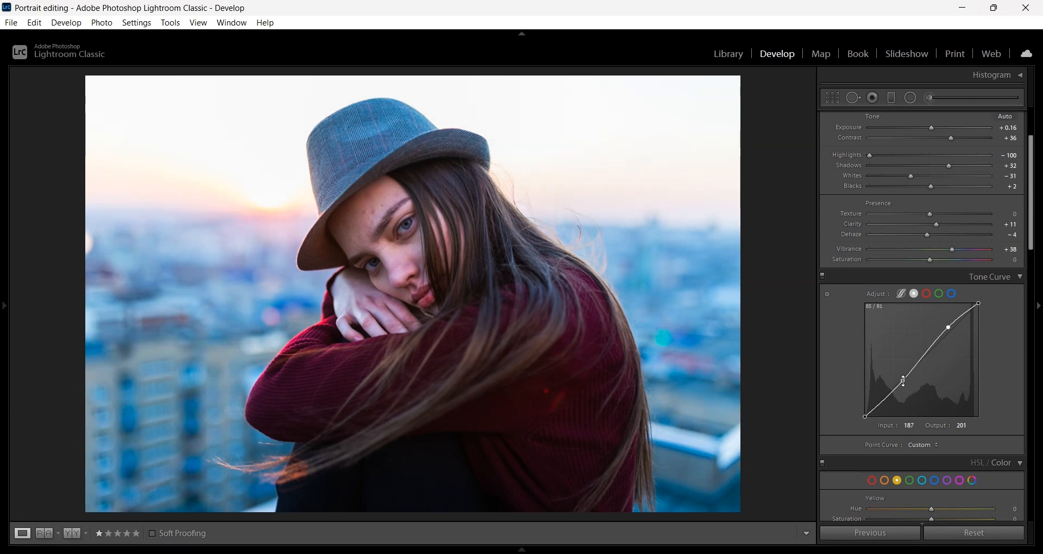
left_click_drag(904, 381, 902, 382)
Adjust the red channel of the tone curve with a midtone point at input 131, output 135
left_click(927, 295)
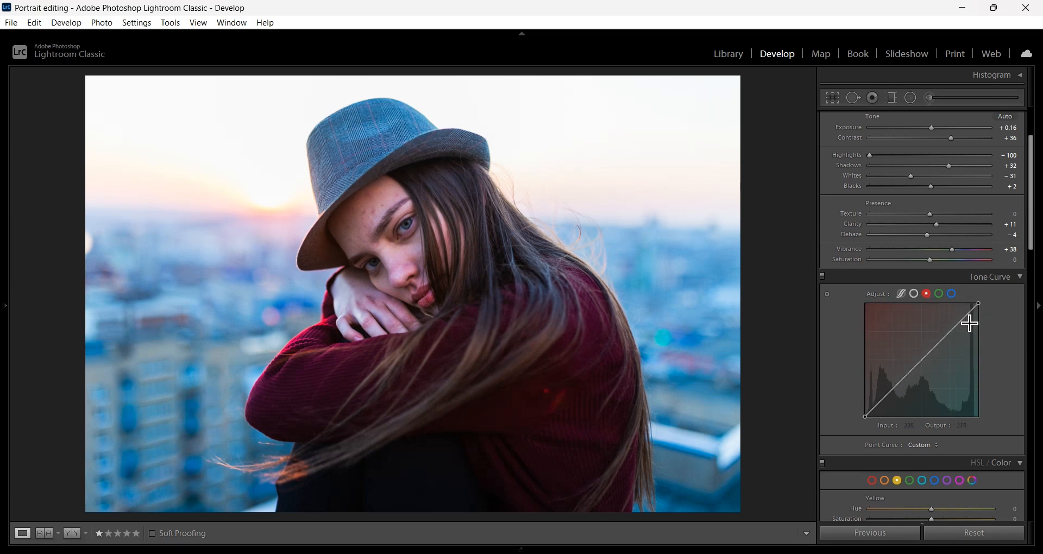
mouse_move(981, 304)
left_mouse_down()
mouse_move(970, 302)
mouse_move(982, 301)
left_mouse_up()
mouse_move(932, 351)
left_mouse_down()
mouse_move(939, 363)
mouse_move(914, 347)
mouse_move(924, 357)
left_mouse_up()
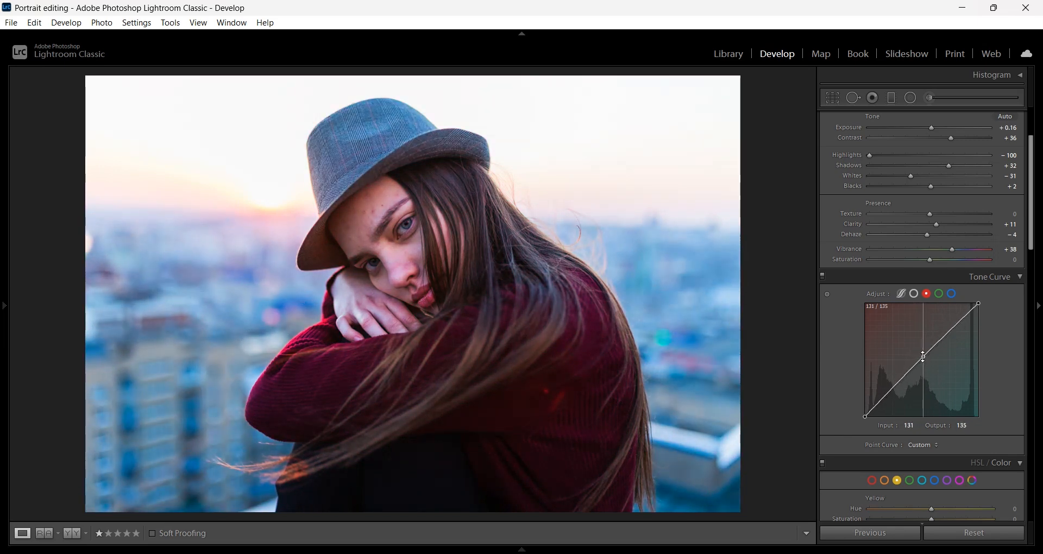
On the blue channel curve, lower the white endpoint to output 231 and raise the black endpoint to output 22
left_click(942, 295)
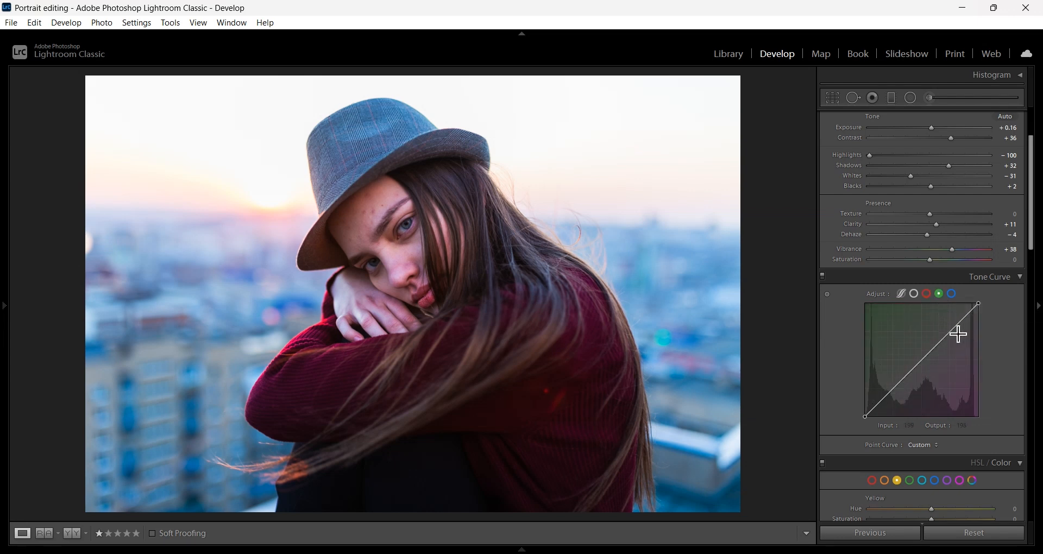
left_click(953, 294)
left_click_drag(979, 303, 979, 313)
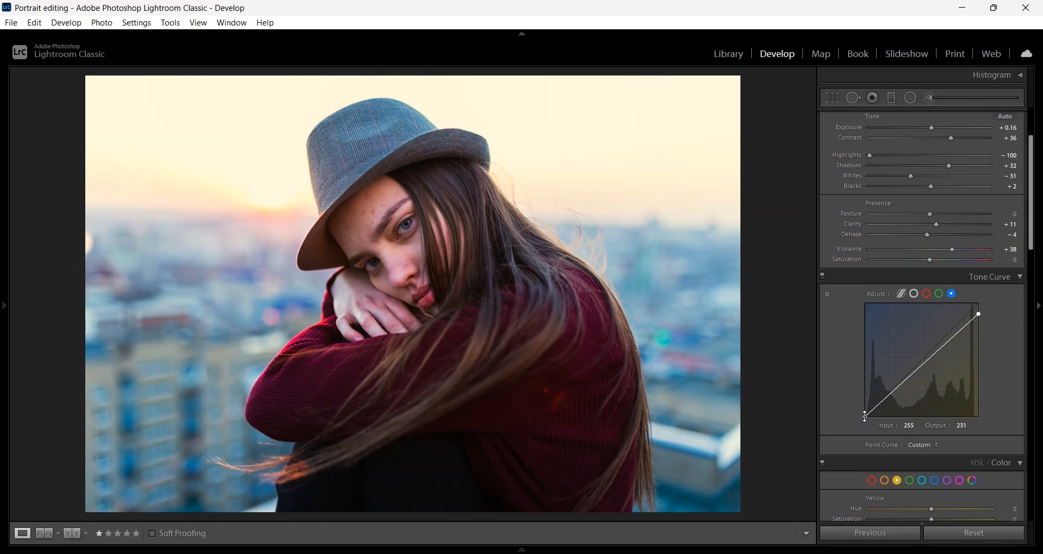
left_click_drag(865, 416, 861, 407)
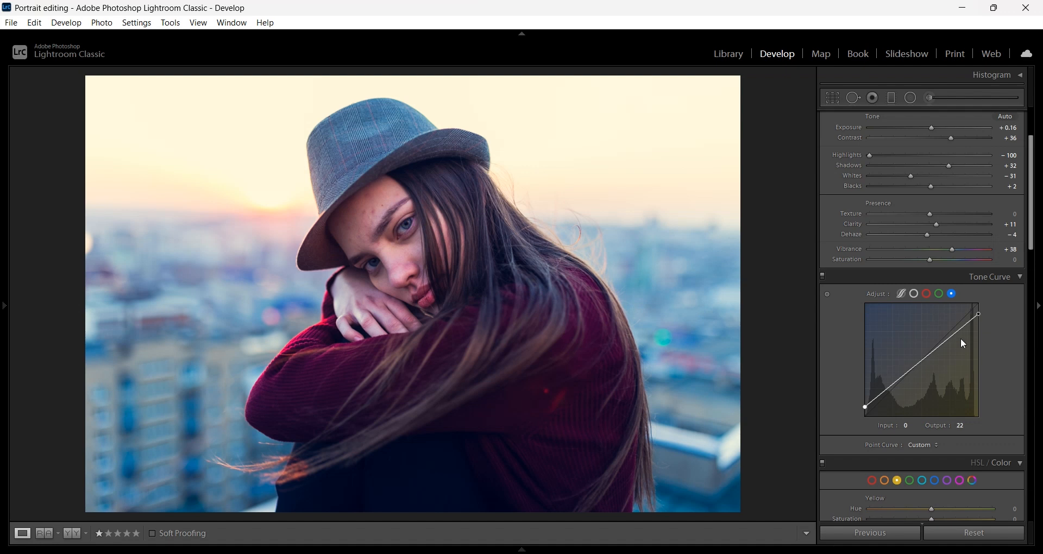
Examine the HSL and Color views, including the Hue, Saturation and Luminance controls for each color
scroll(945, 366, "down", 3)
scroll(948, 367, "down", 3)
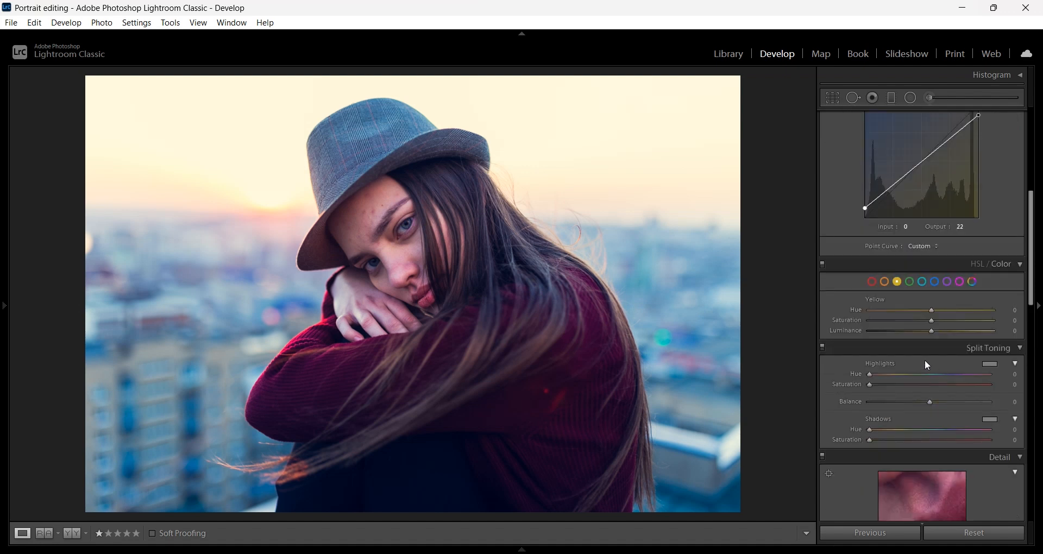
left_click(982, 266)
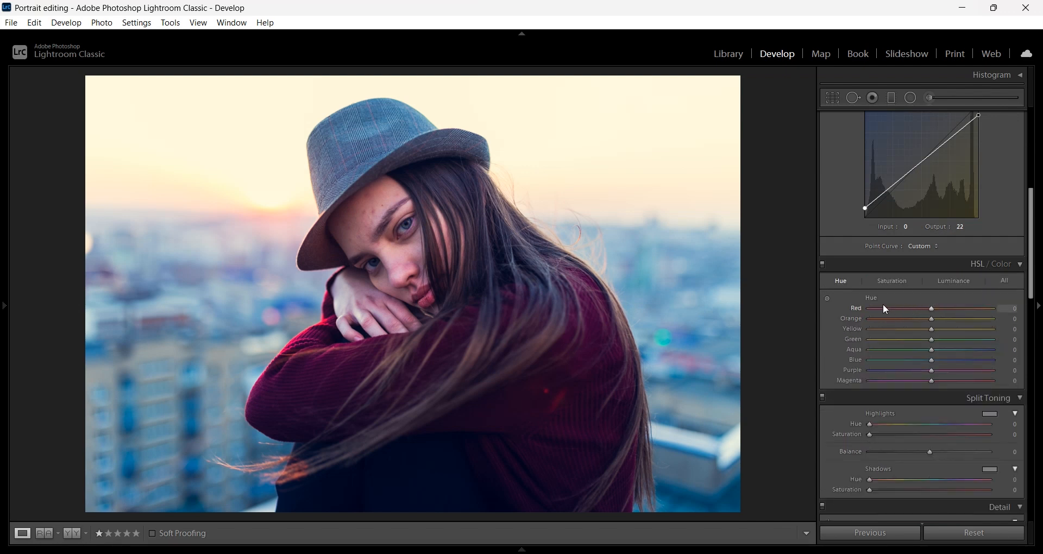
left_click(891, 280)
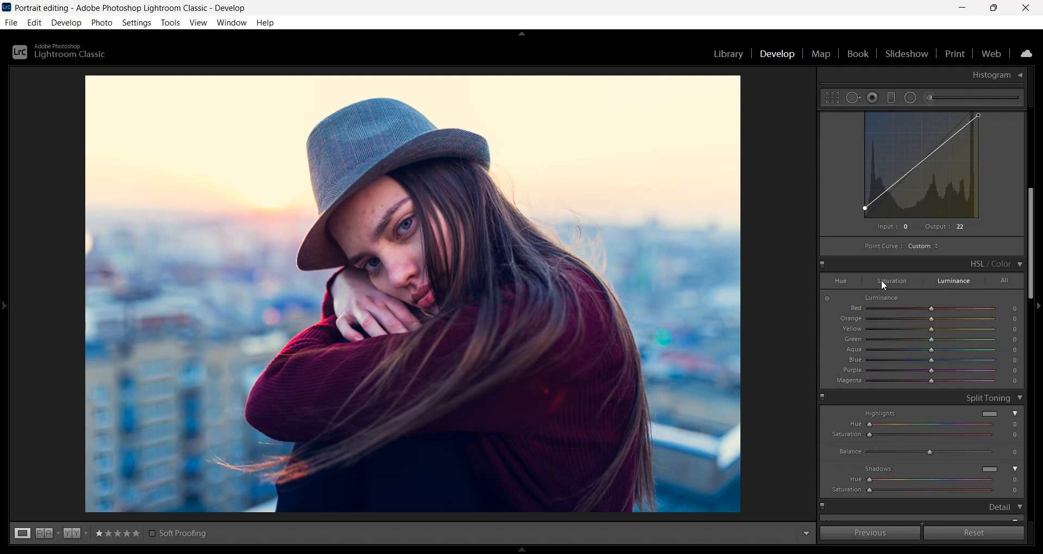
left_click(842, 281)
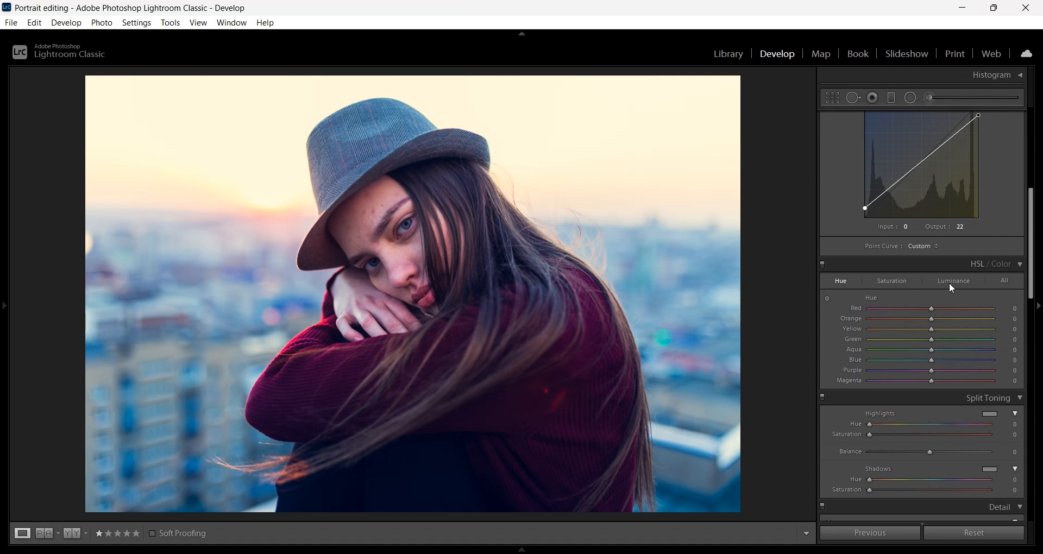
left_click(999, 266)
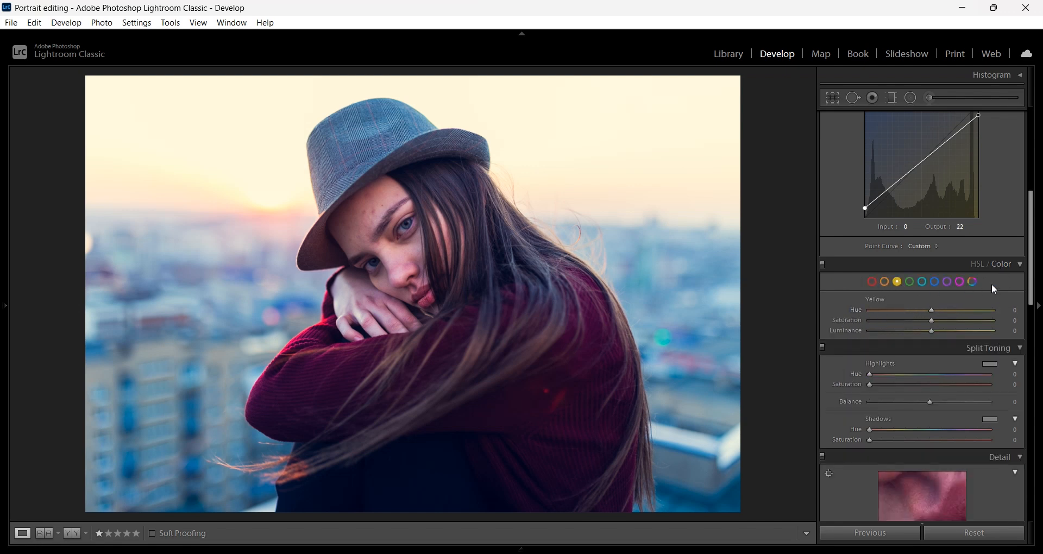
left_click(977, 266)
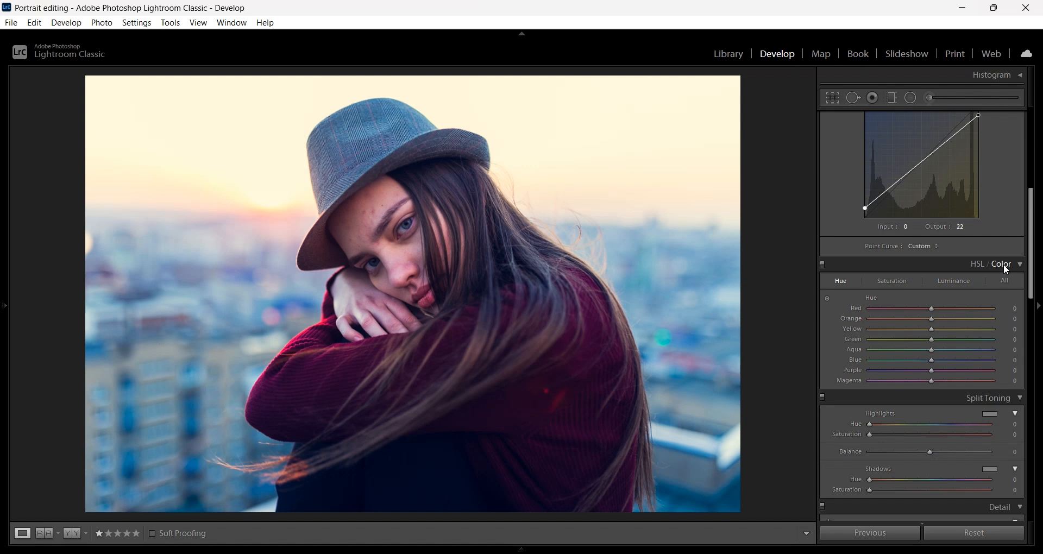
left_click(1003, 265)
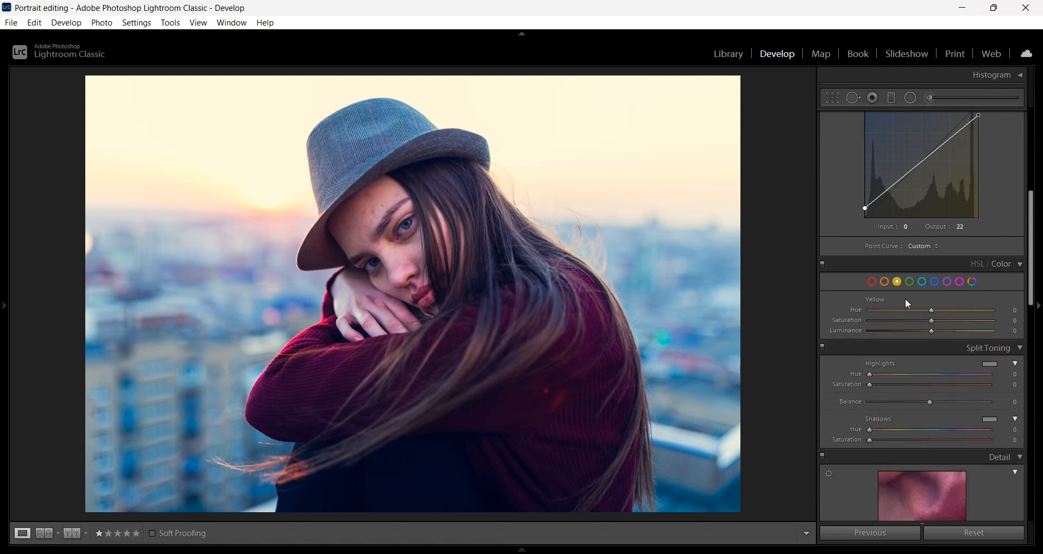
left_click(981, 265)
left_click(1008, 266)
left_click(978, 266)
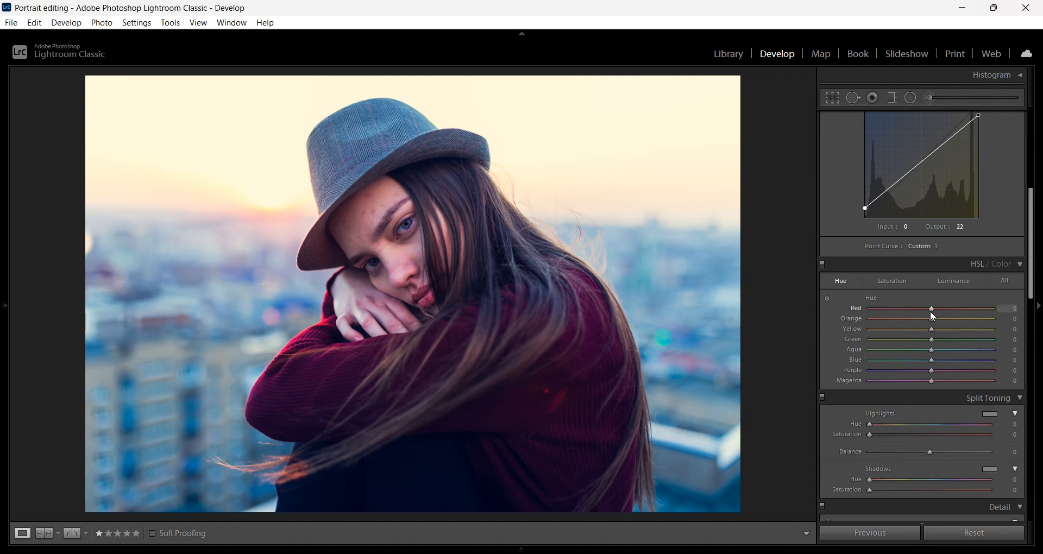
Try a Red Hue shift and reset it, and set the Magenta Hue to +100
mouse_move(931, 309)
left_mouse_down()
mouse_move(905, 309)
mouse_move(963, 308)
mouse_move(912, 308)
mouse_move(939, 313)
left_mouse_up()
double_click(934, 310)
left_click_drag(968, 384, 1028, 385)
left_click_drag(916, 383, 1001, 389)
Test the Magenta Saturation at +100 and -100, return it to 0, and try the Magenta Luminance
left_click(893, 281)
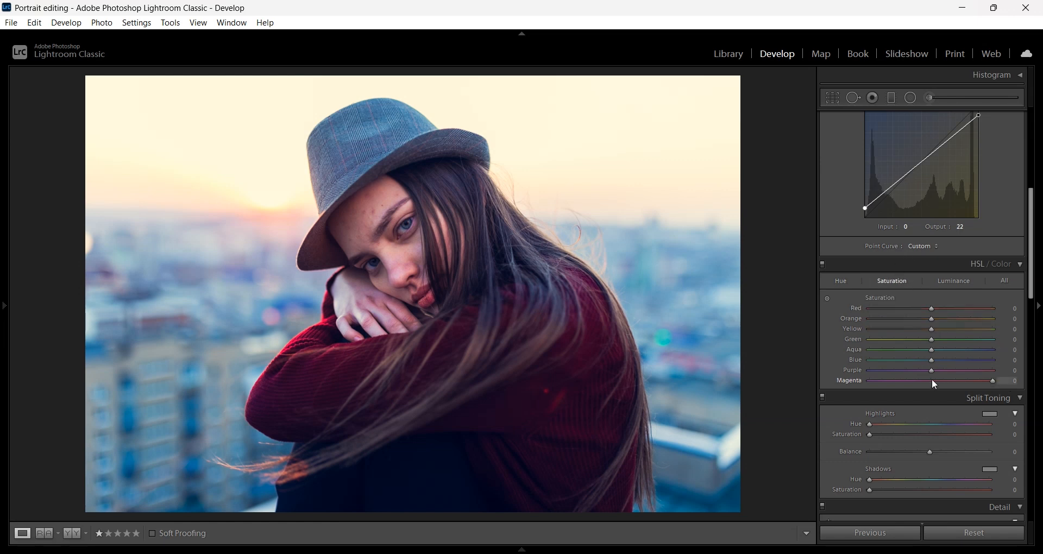
left_click_drag(954, 380, 995, 380)
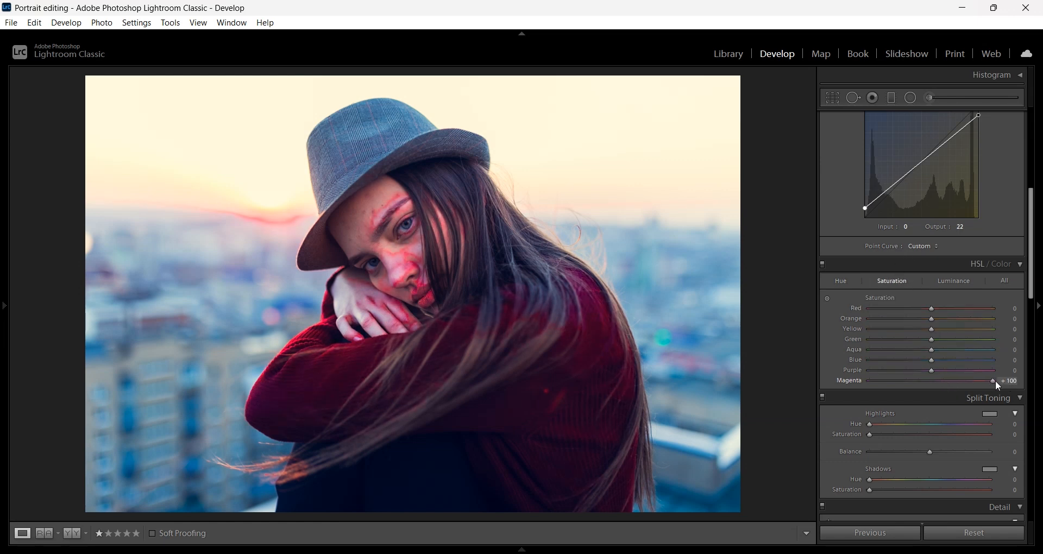
left_click_drag(872, 376, 852, 376)
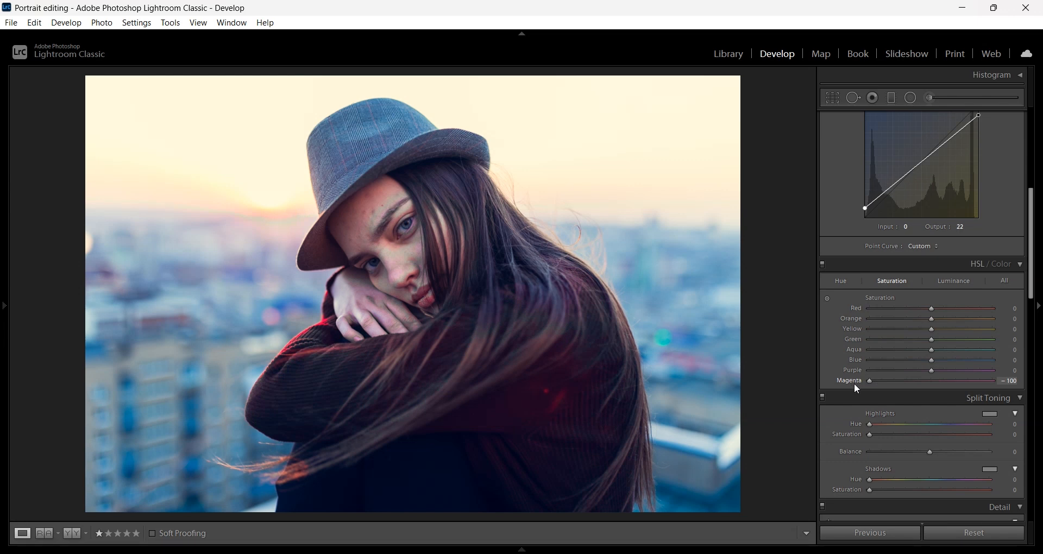
left_click_drag(857, 382, 936, 378)
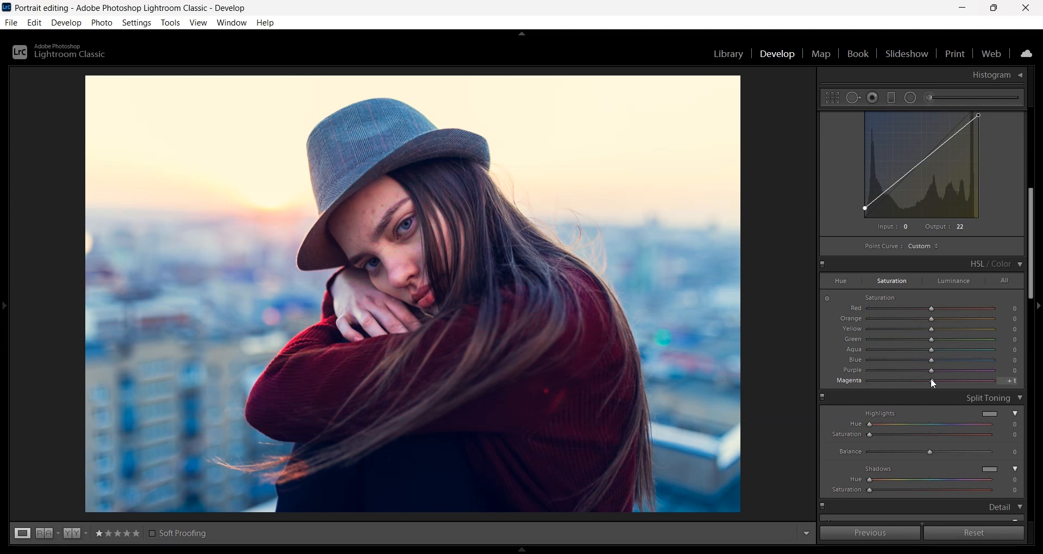
left_click(954, 281)
mouse_move(932, 383)
left_mouse_down()
mouse_move(976, 384)
mouse_move(878, 381)
mouse_move(933, 387)
left_mouse_up()
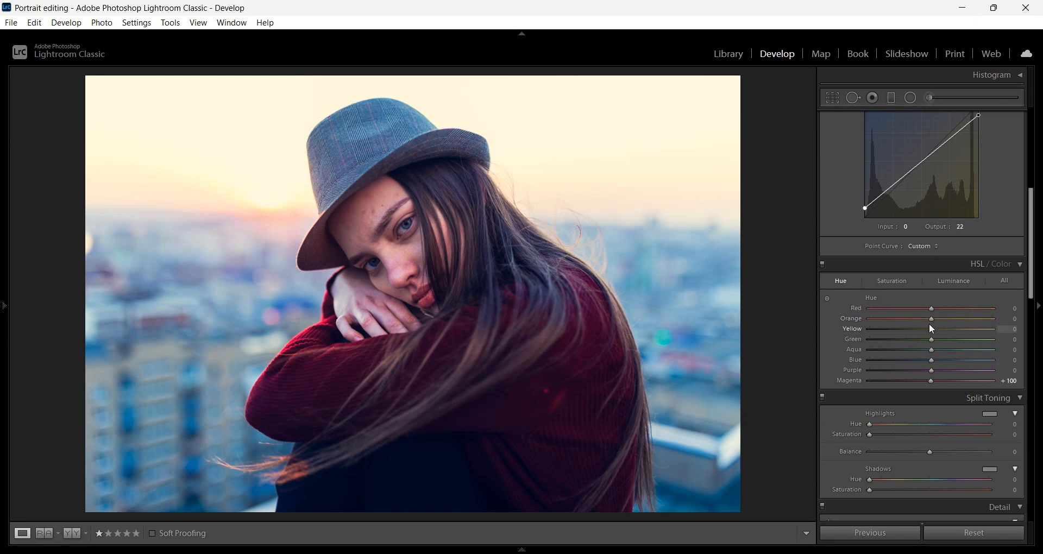
Set the Yellow Hue to -1, the Orange Saturation to -30 and the Yellow Saturation to +25
left_click_drag(933, 330, 886, 331)
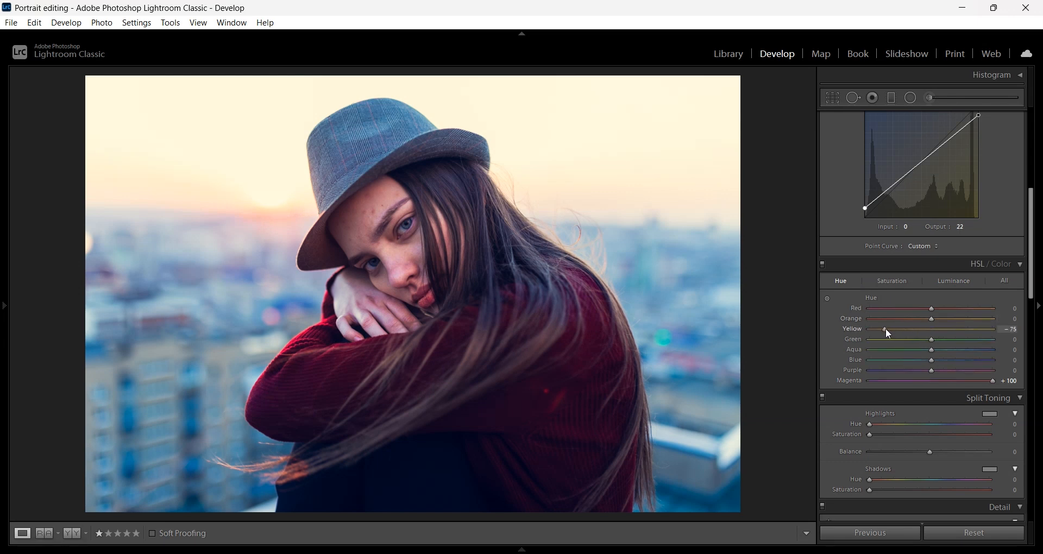
mouse_move(951, 330)
left_mouse_down()
mouse_move(865, 328)
mouse_move(970, 338)
mouse_move(948, 332)
mouse_move(948, 321)
mouse_move(970, 322)
left_mouse_up()
left_click(892, 281)
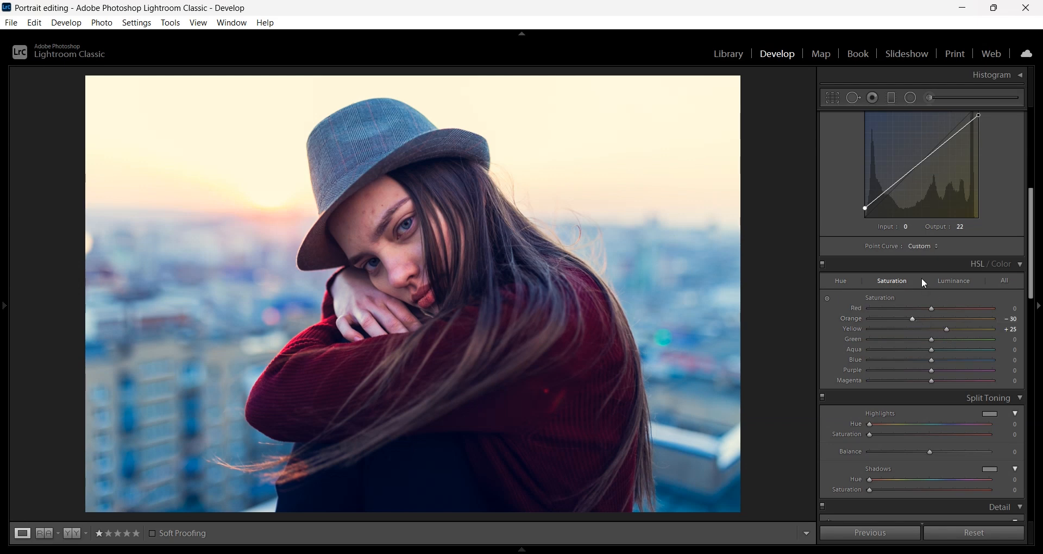
left_click(841, 282)
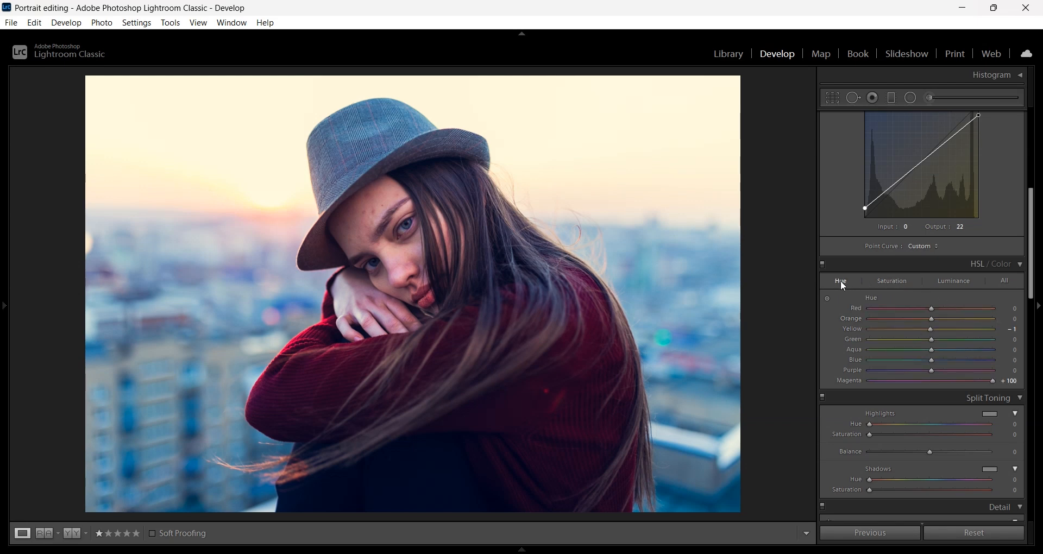
Compare the color-adjusted portrait with its unedited before version
key("backslash")
key("backslash")
scroll(945, 353, "down", 3)
scroll(919, 254, "up", 3)
Set the Blue Hue to +22 and the Blue Saturation to -49
mouse_move(929, 361)
left_mouse_down()
mouse_move(871, 362)
mouse_move(945, 361)
left_mouse_up()
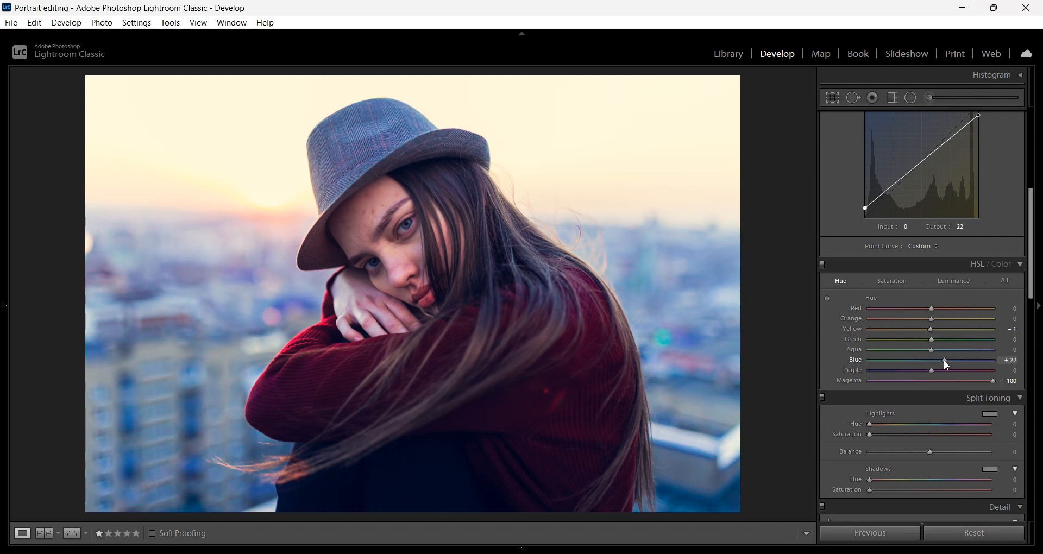
left_click(894, 282)
left_click_drag(927, 361, 892, 363)
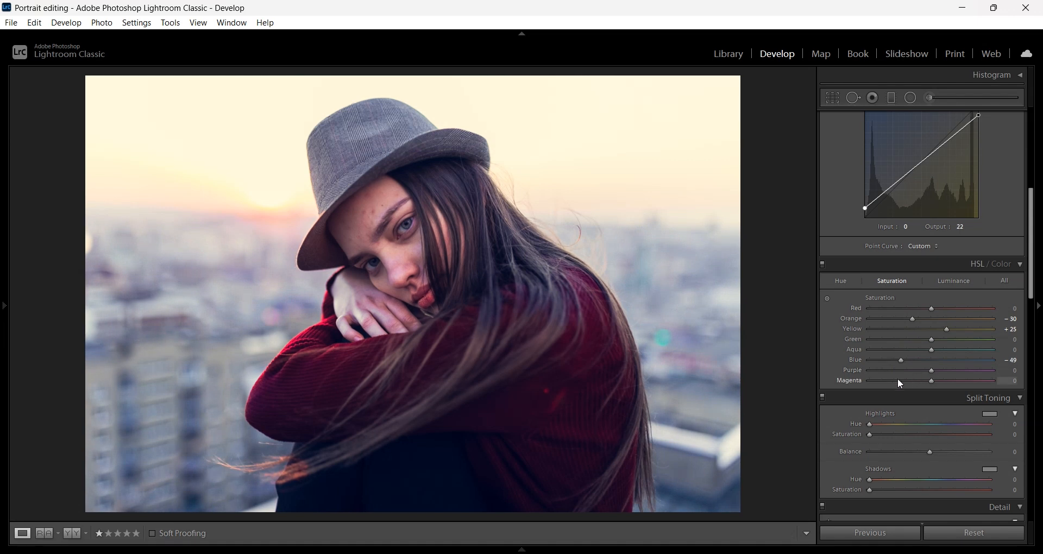
Split-tone the shadows with Hue 52, Saturation 9 and the highlights with Hue 78, Saturation 20, and compare with the before version
scroll(899, 415, "down", 5)
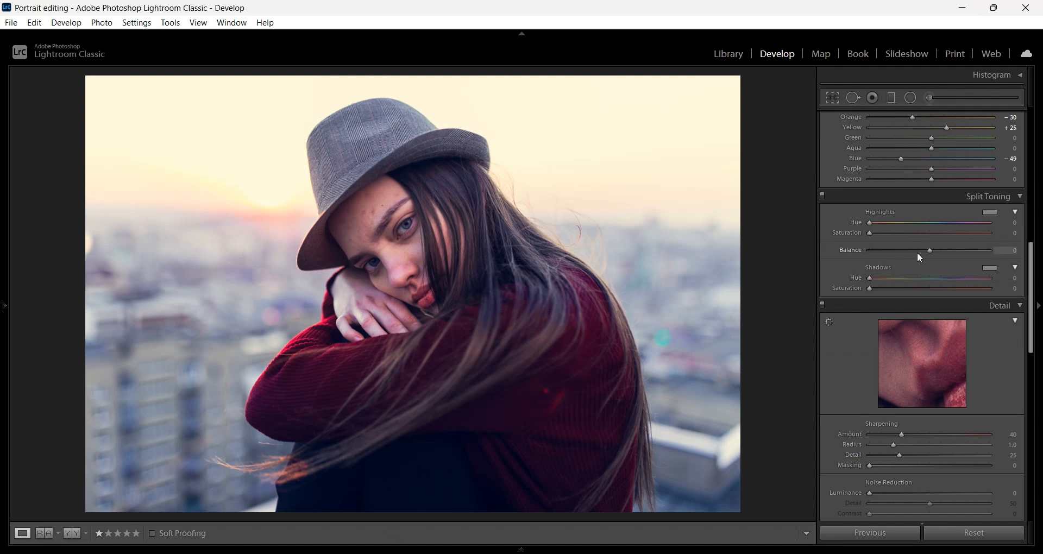
left_click_drag(868, 289, 946, 283)
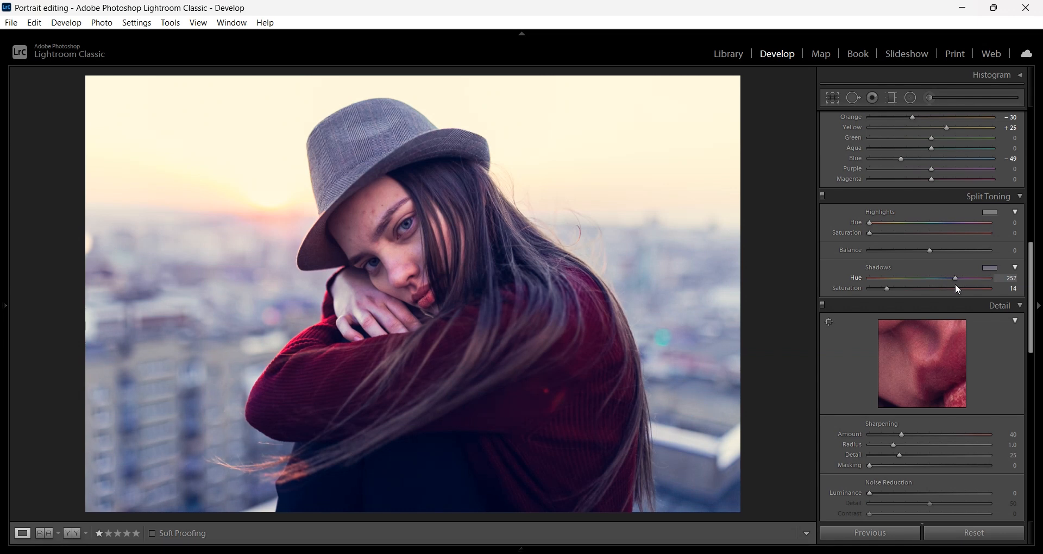
left_click_drag(990, 274, 927, 274)
left_click_drag(882, 288, 879, 288)
left_click_drag(869, 223, 897, 234)
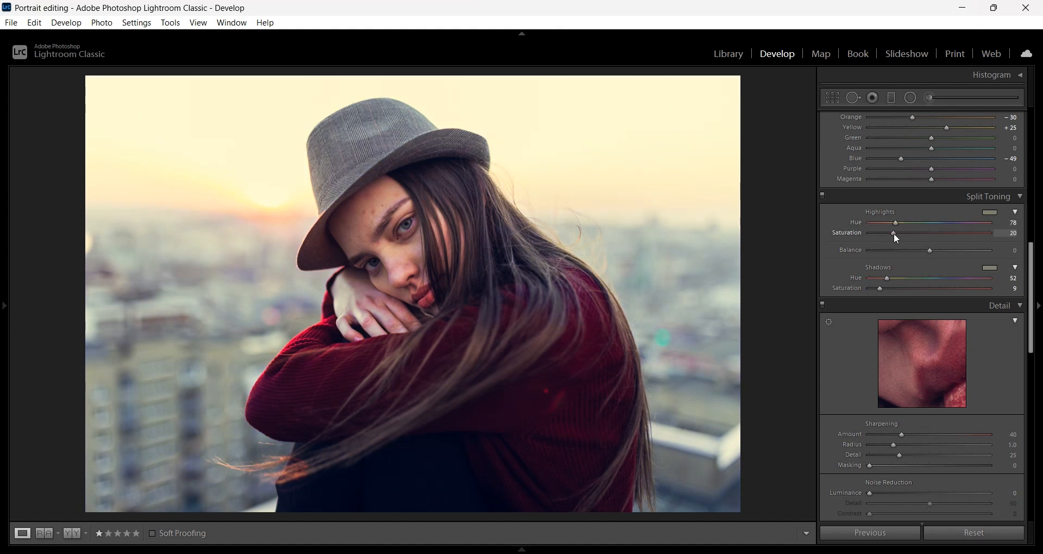
key("backslash")
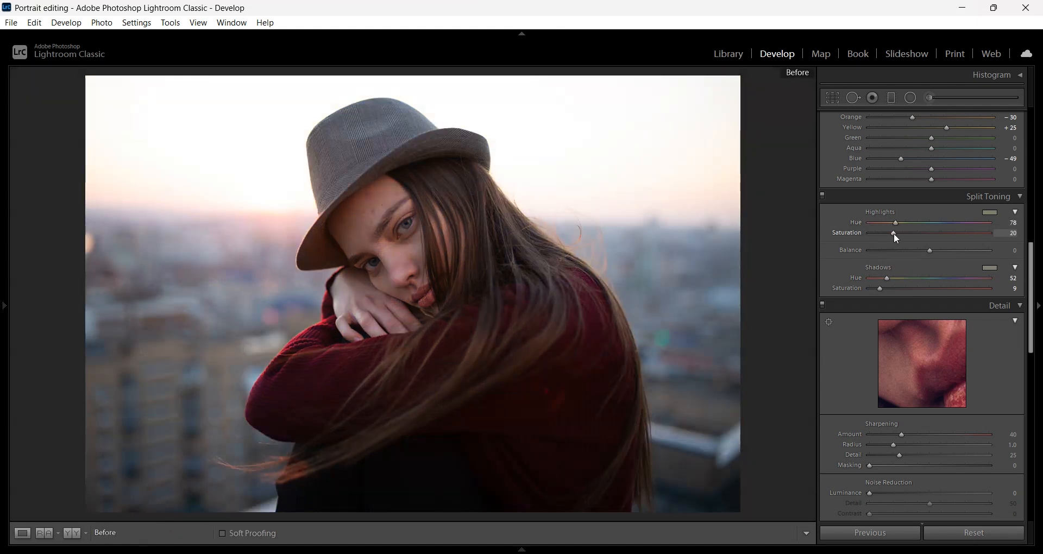
key("backslash")
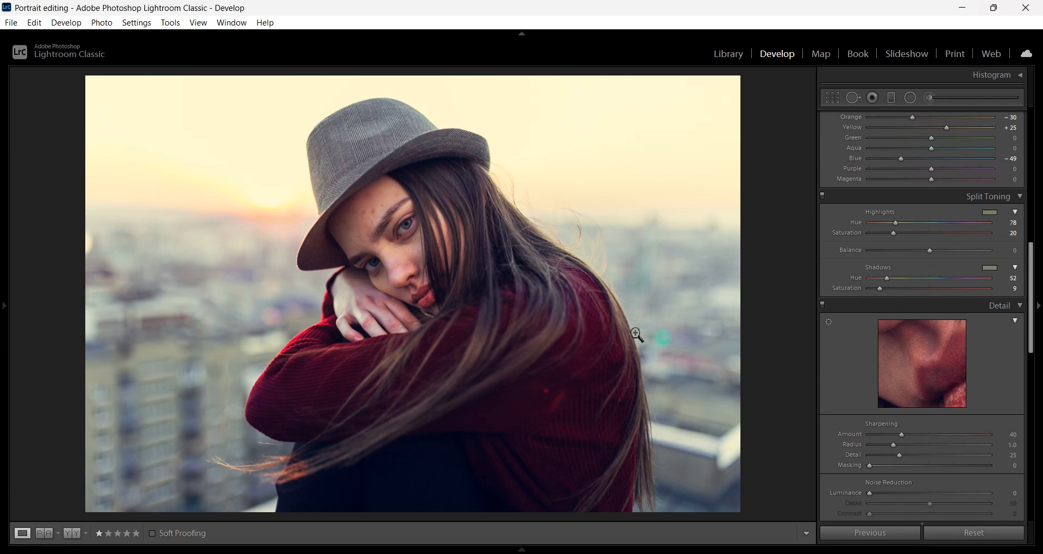
Set the Sharpening Amount to 121 and the Luminance noise reduction to 14, judging the effect on the woman's face
left_click_drag(1033, 281, 1034, 296)
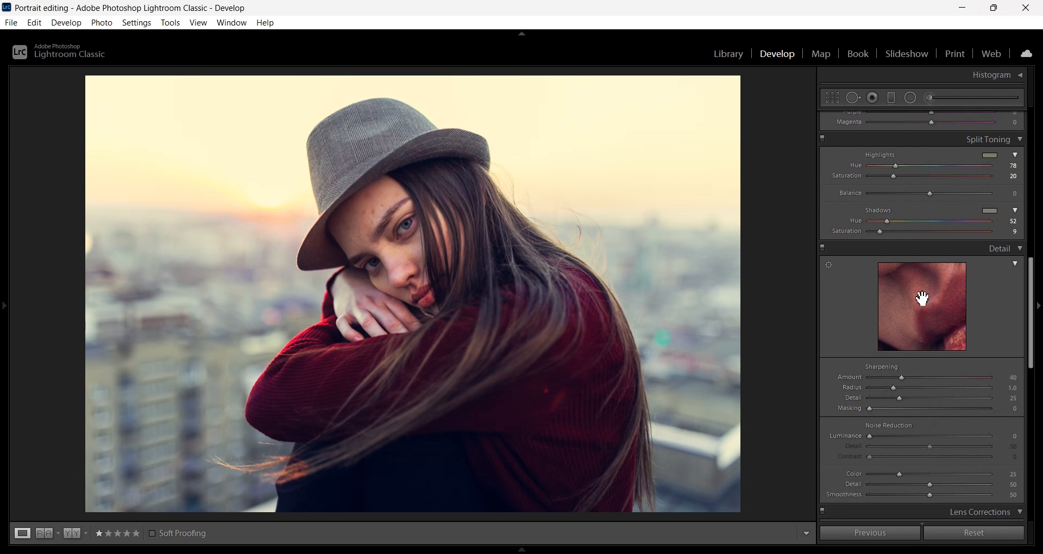
left_click_drag(920, 298, 933, 344)
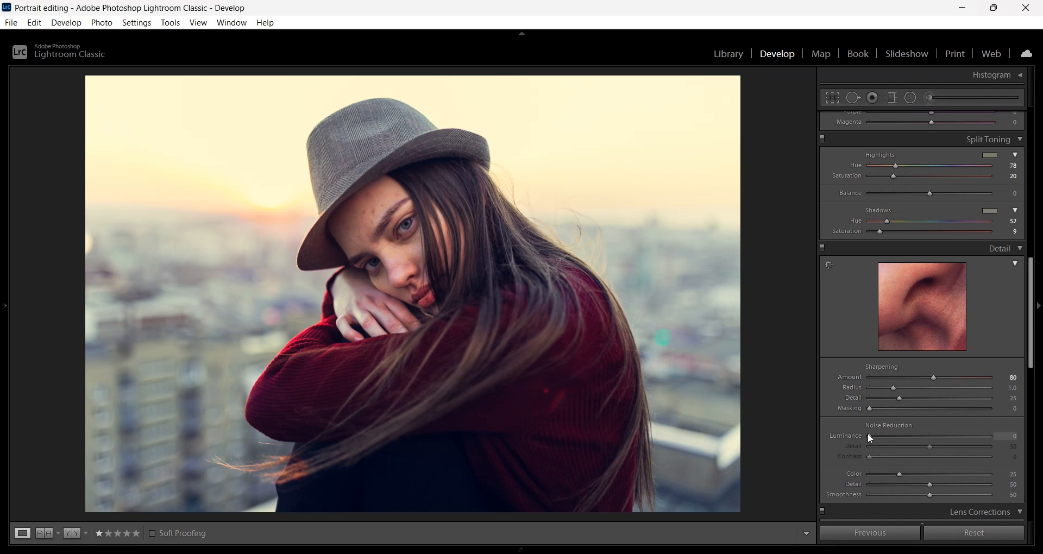
left_click_drag(869, 436, 898, 438)
left_click_drag(901, 299, 521, 408)
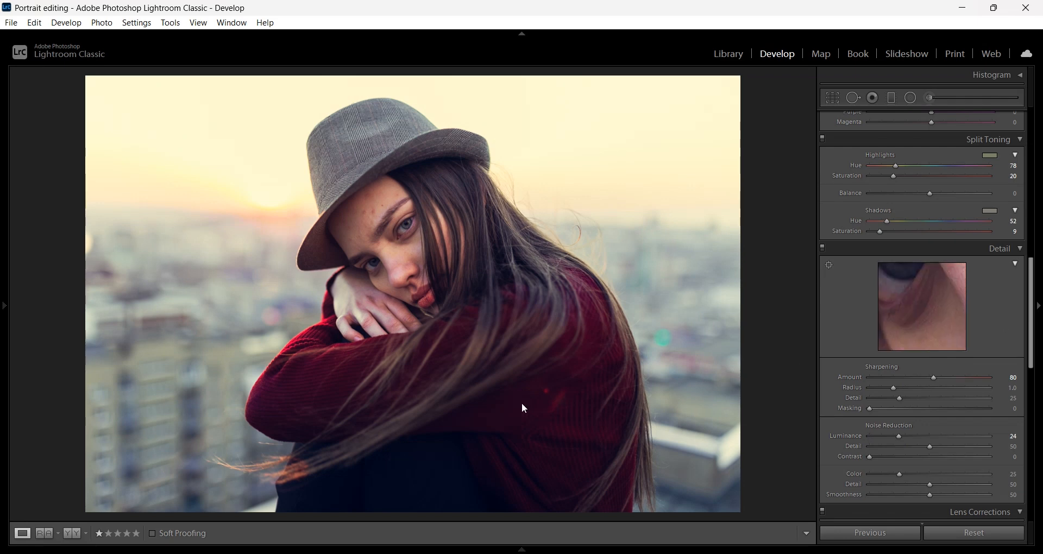
left_click(391, 239)
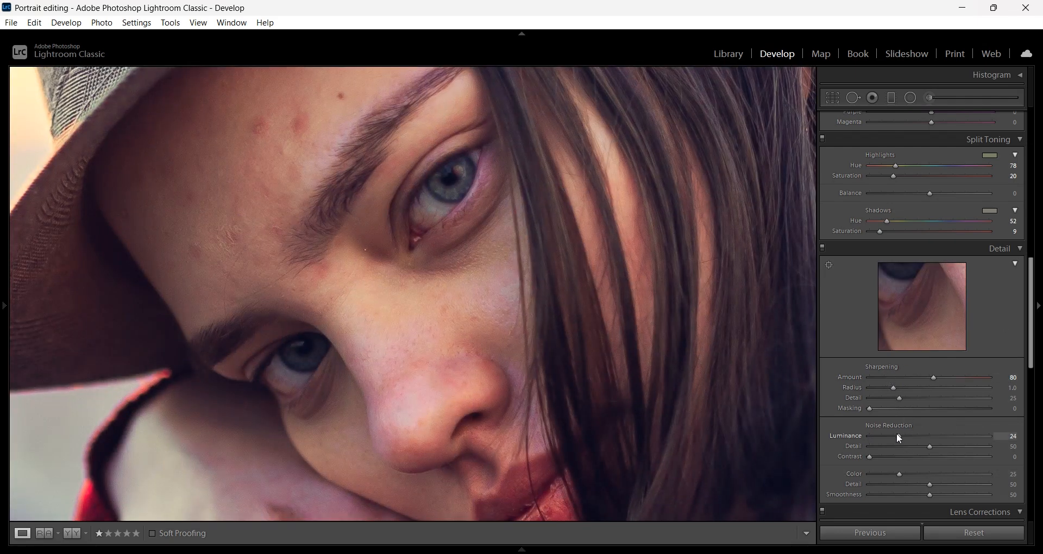
left_click_drag(885, 433, 885, 434)
left_click_drag(863, 371, 938, 374)
left_click(478, 299)
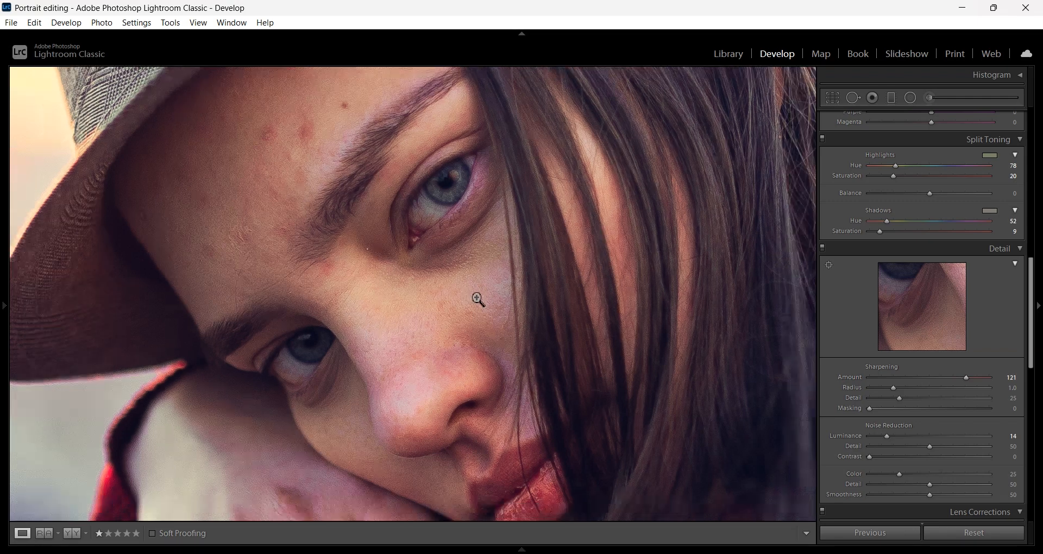
scroll(936, 427, "down", 4)
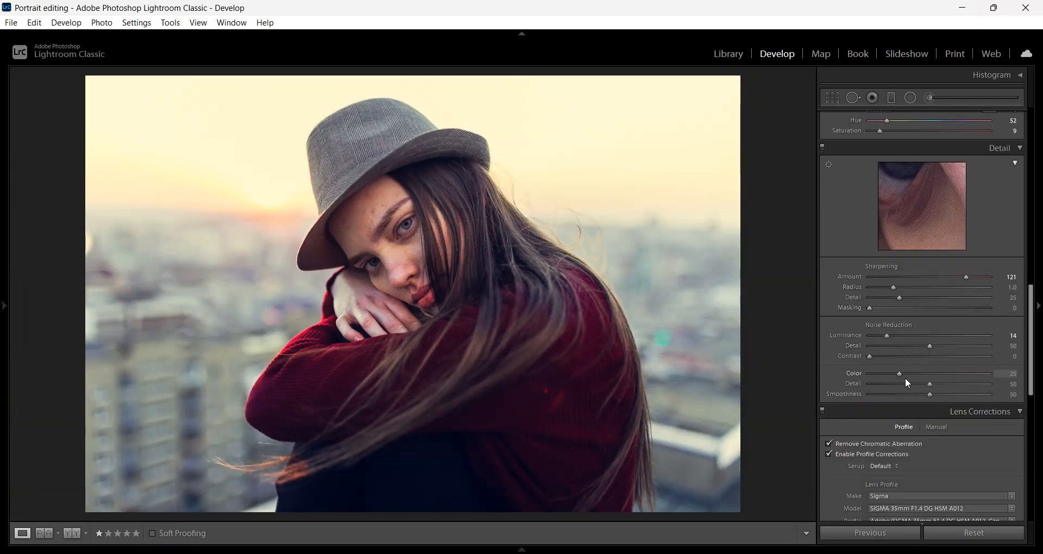
Examine the Lens Corrections settings, covering both the profile-based corrections and the manual distortion, defringe and vignetting controls
scroll(915, 370, "down", 4)
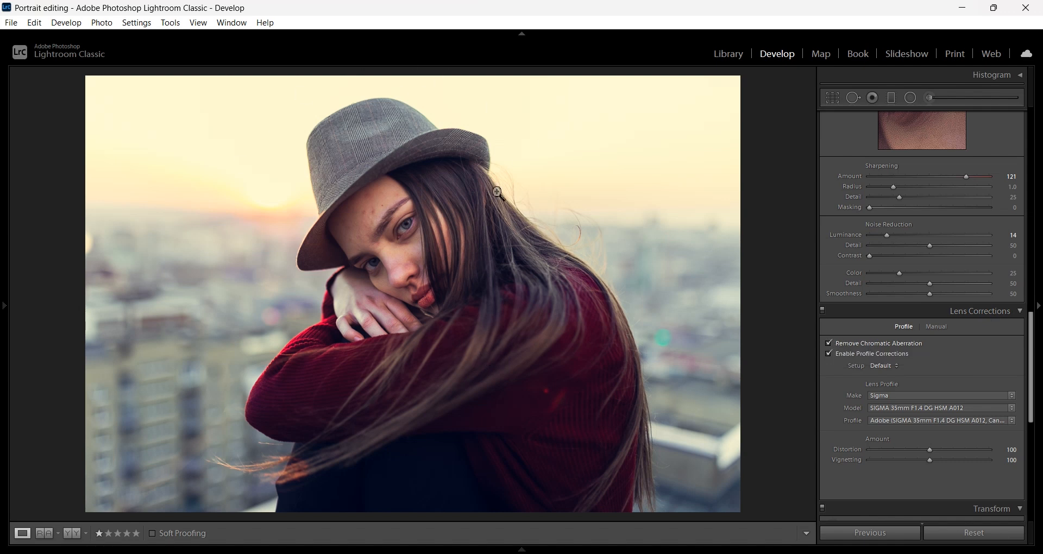
left_click(829, 344)
left_click(831, 352)
left_click(937, 327)
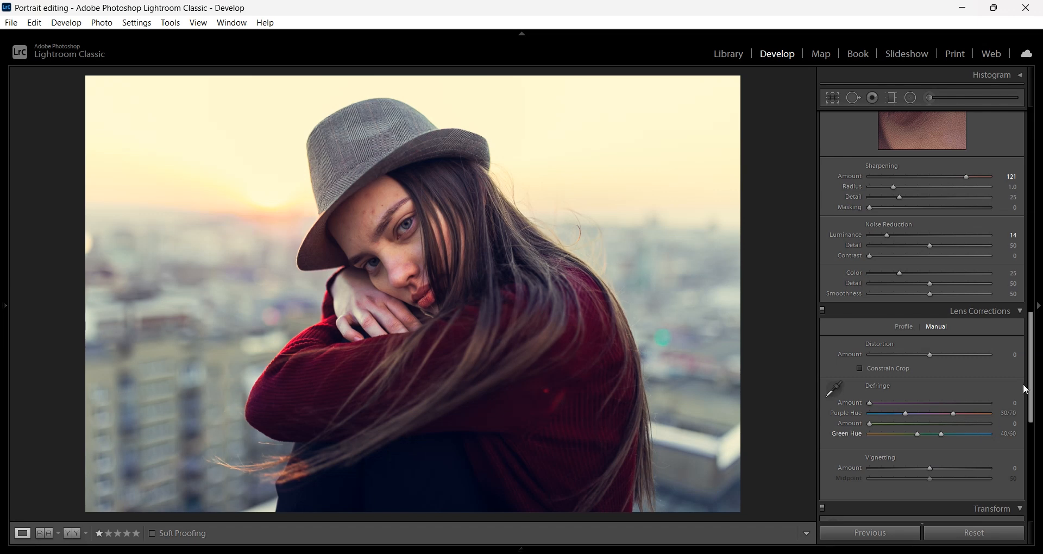
mouse_move(1032, 380)
left_mouse_down()
mouse_move(1033, 400)
mouse_move(1033, 376)
mouse_move(1036, 388)
left_mouse_up()
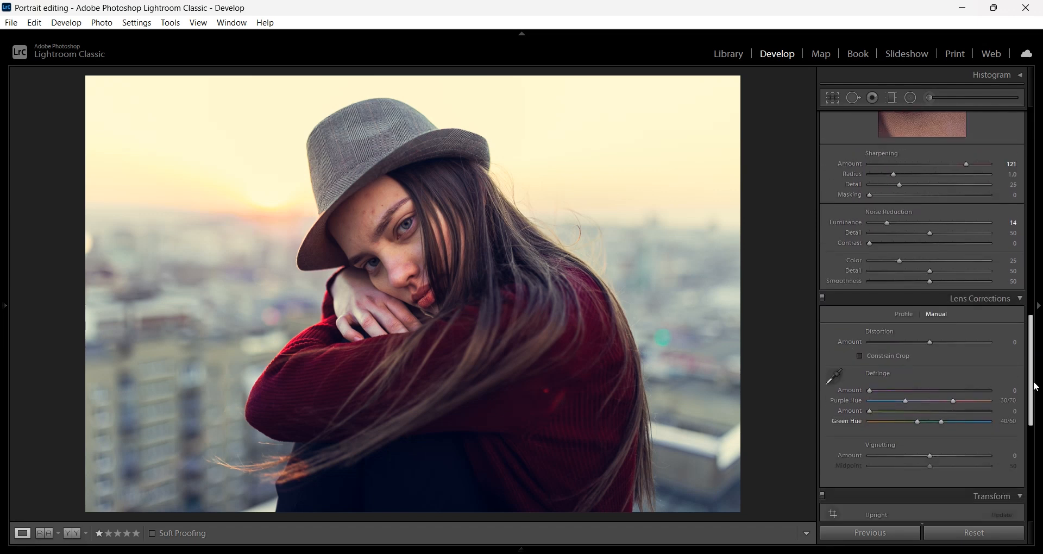
left_click(904, 319)
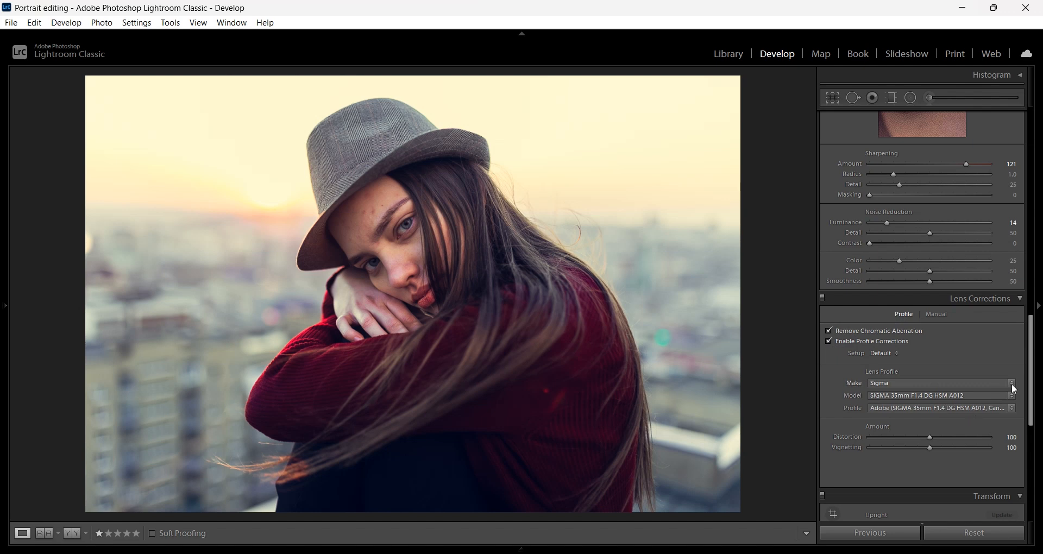
Set the Post-Crop Vignetting Amount to -12 with Highlight Priority style, comparing the darkened edges with the before version
left_click_drag(1033, 373, 1033, 435)
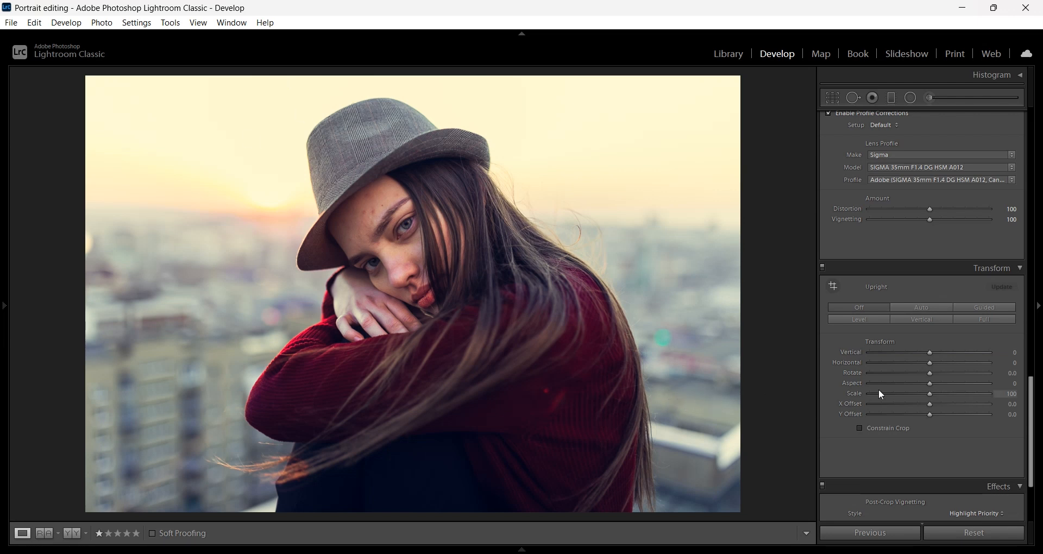
scroll(1035, 387, "down", 4)
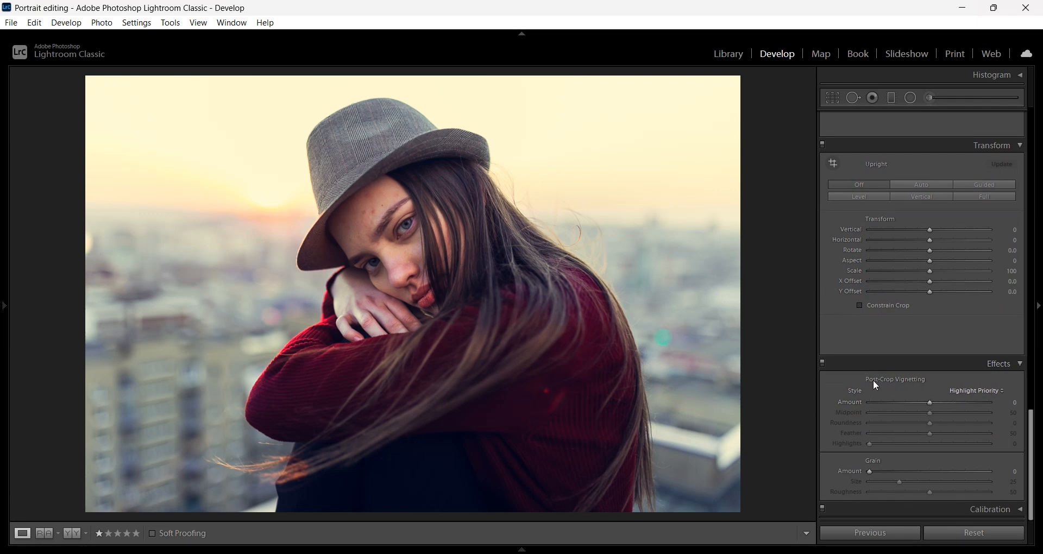
left_click_drag(931, 403, 921, 406)
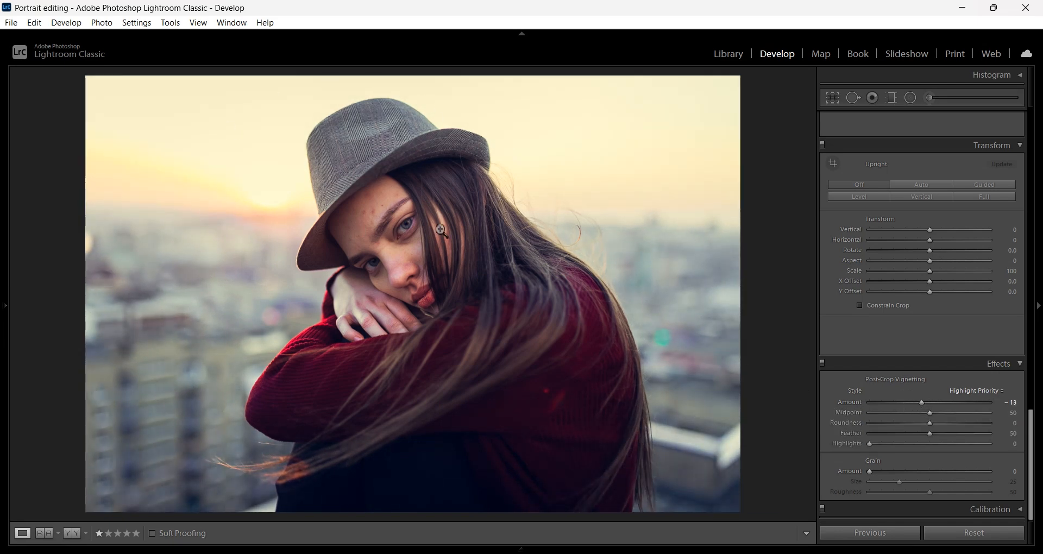
key("backslash")
key("backslash")
mouse_move(922, 403)
left_mouse_down()
mouse_move(992, 403)
mouse_move(834, 405)
mouse_move(924, 407)
left_mouse_up()
Set the Grain Amount to 70, checking the grain up close on the woman's face
left_click_drag(876, 472, 936, 470)
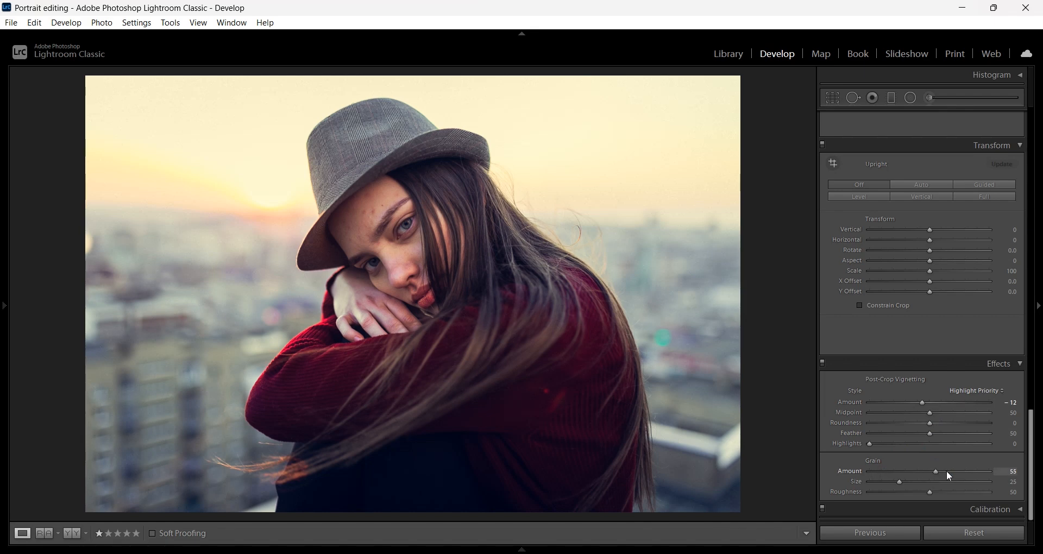
left_click(950, 472)
left_click(381, 224)
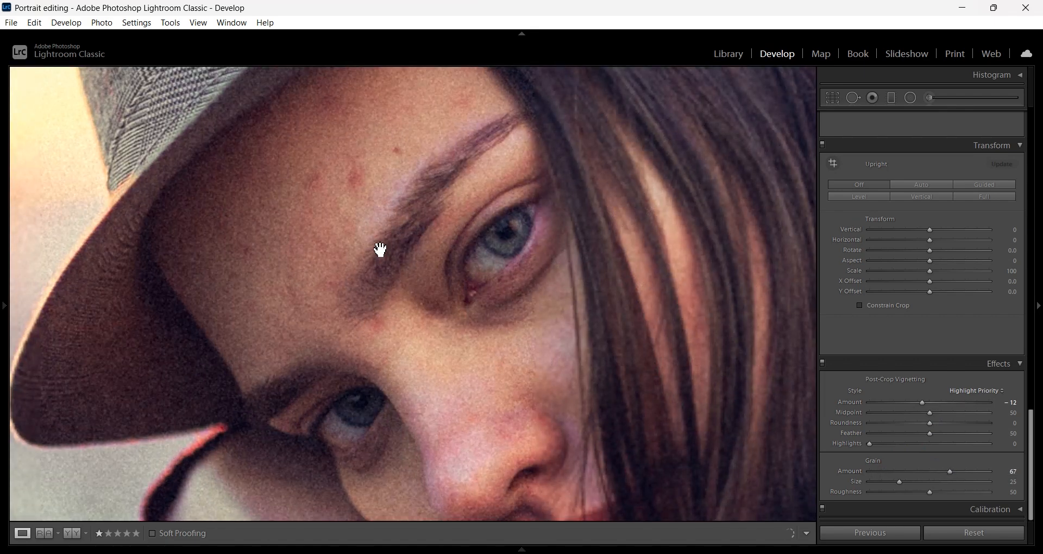
left_click(380, 250)
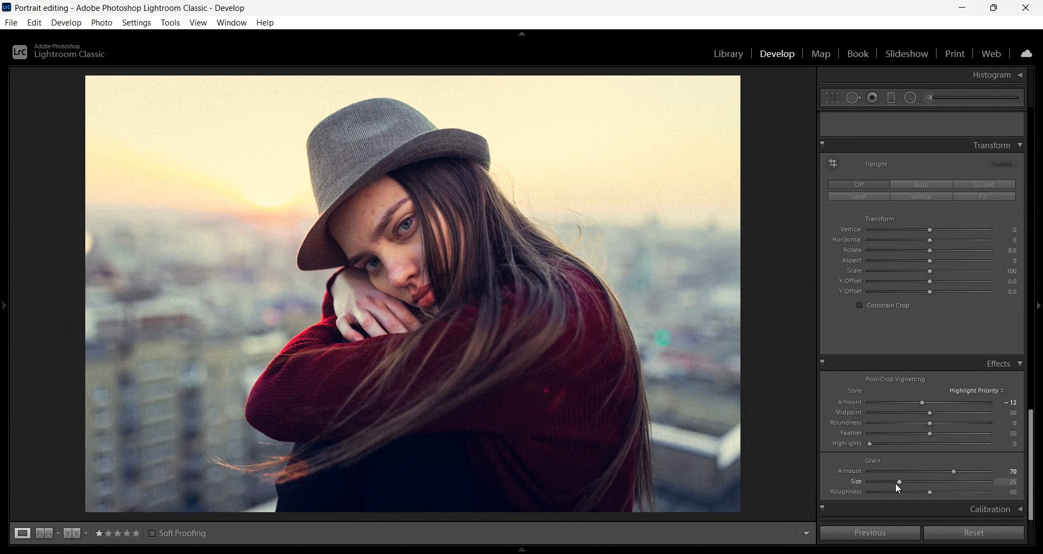
Set the Grain Size to 37 and the Roughness to 22, judging the texture up close on the hair and sweater
left_click_drag(930, 492, 896, 495)
left_click(491, 375)
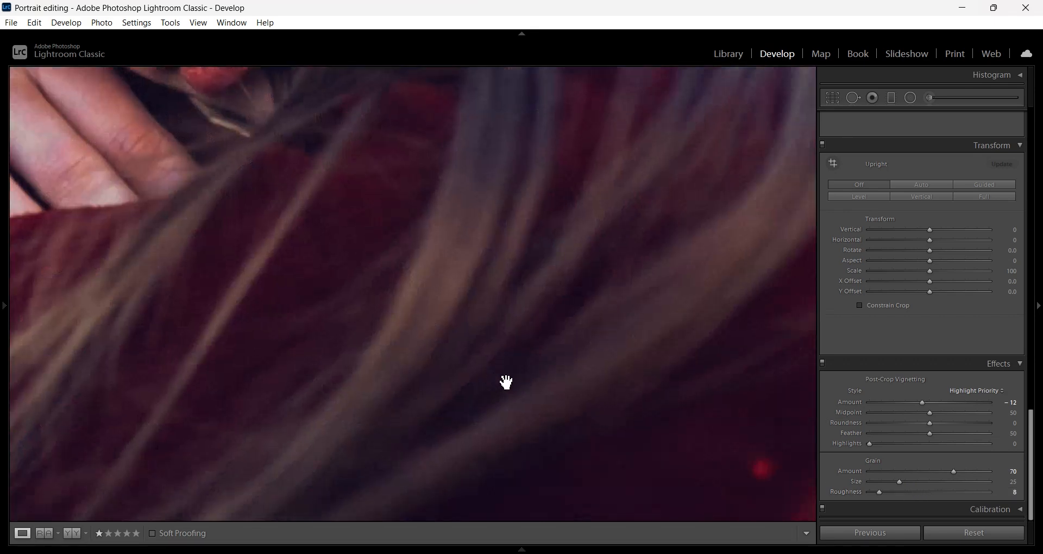
left_click_drag(894, 492, 982, 494)
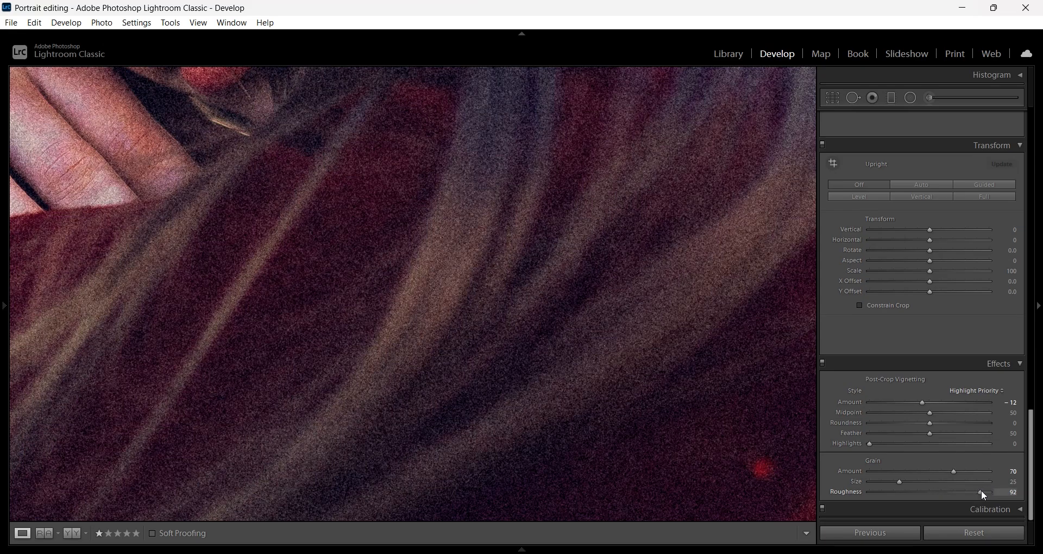
left_click_drag(914, 493, 905, 492)
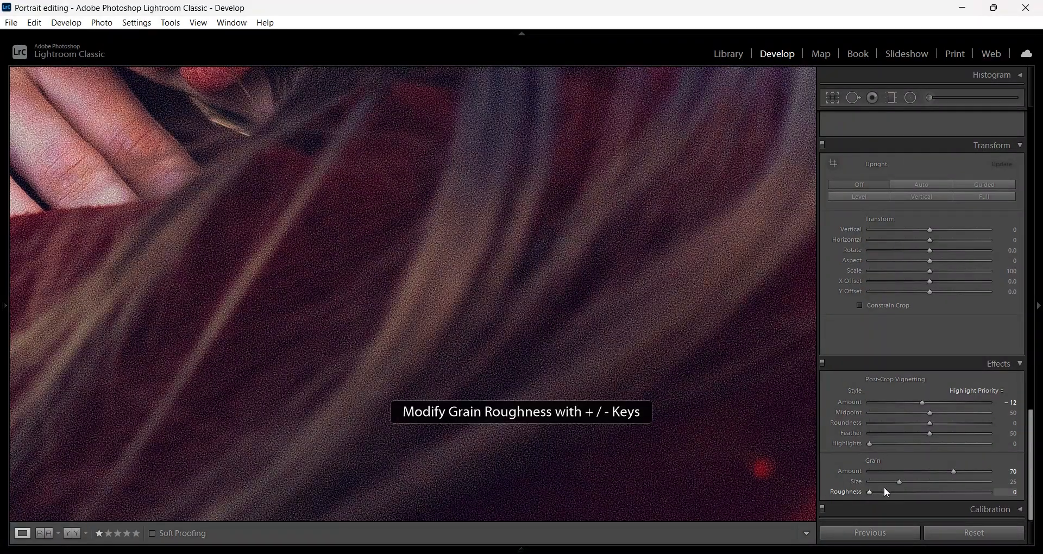
left_click_drag(876, 484, 935, 487)
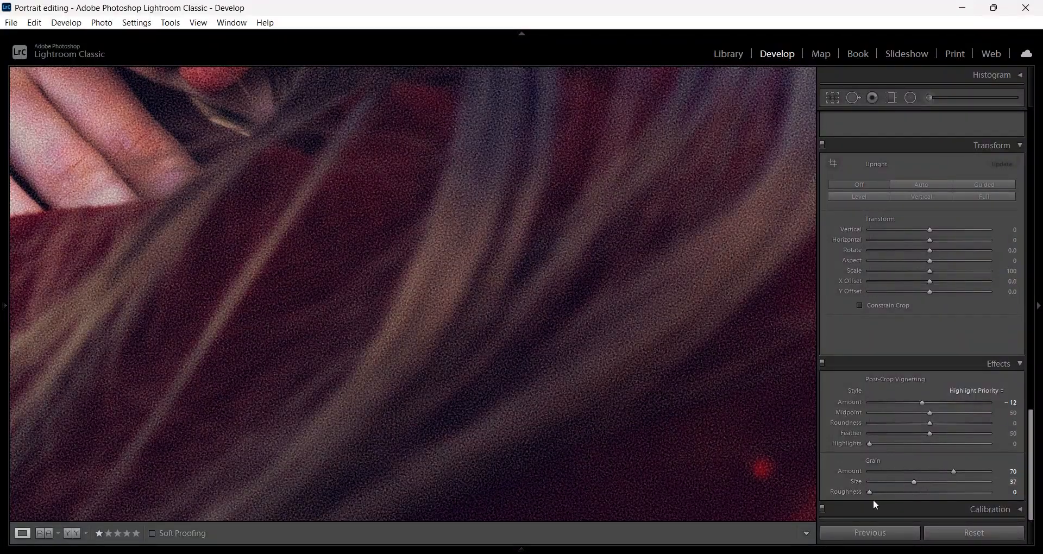
left_click_drag(878, 491, 897, 495)
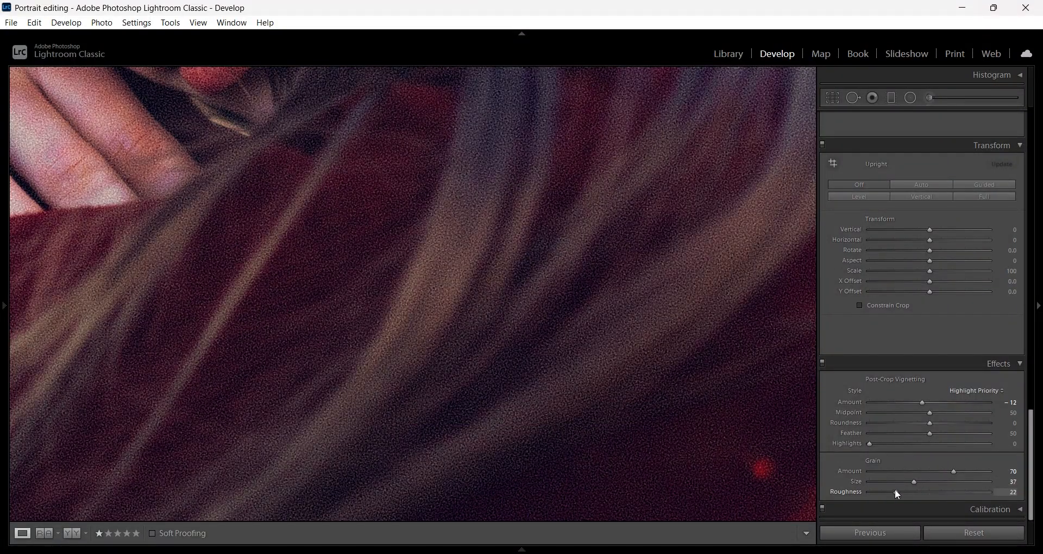
left_click(656, 398)
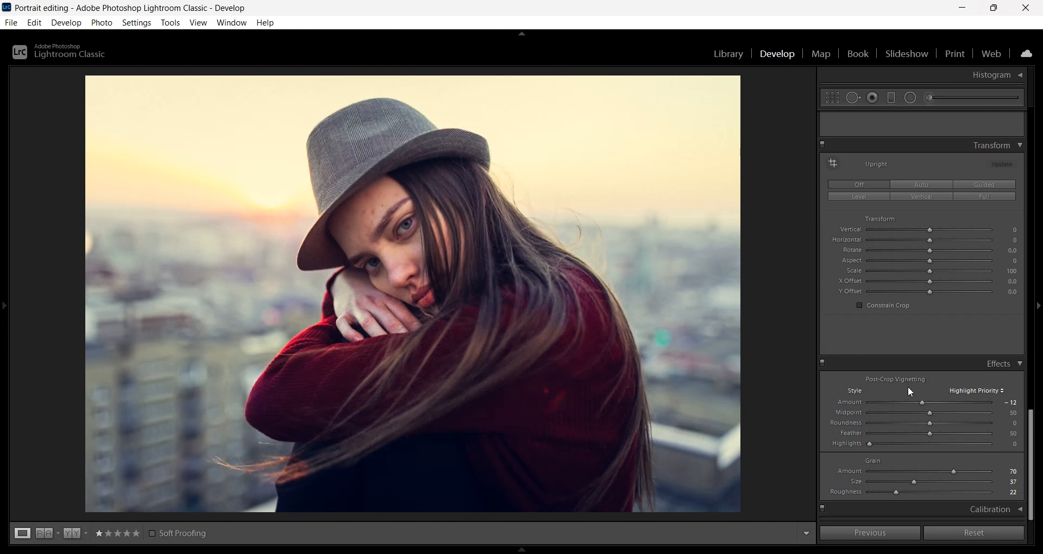
Compare the portrait with vignette and grain applied against its unedited before version, then return to the edited view
scroll(905, 355, "up", 15)
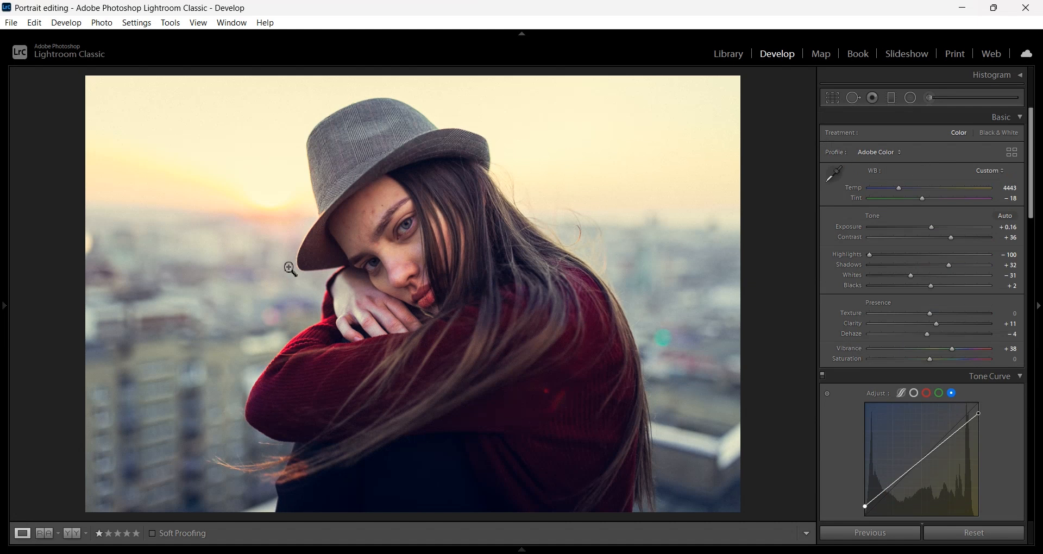
key("backslash")
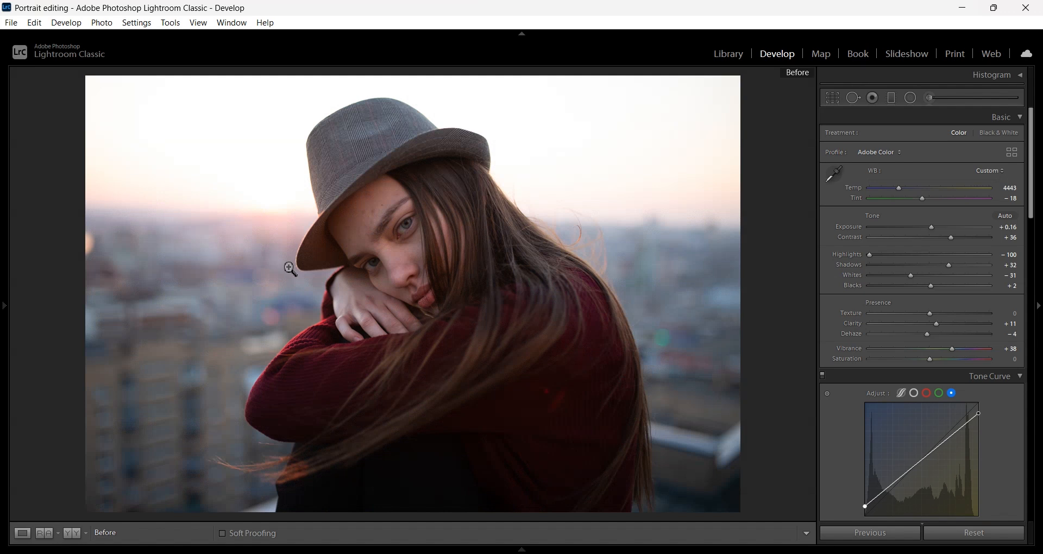
key("backslash")
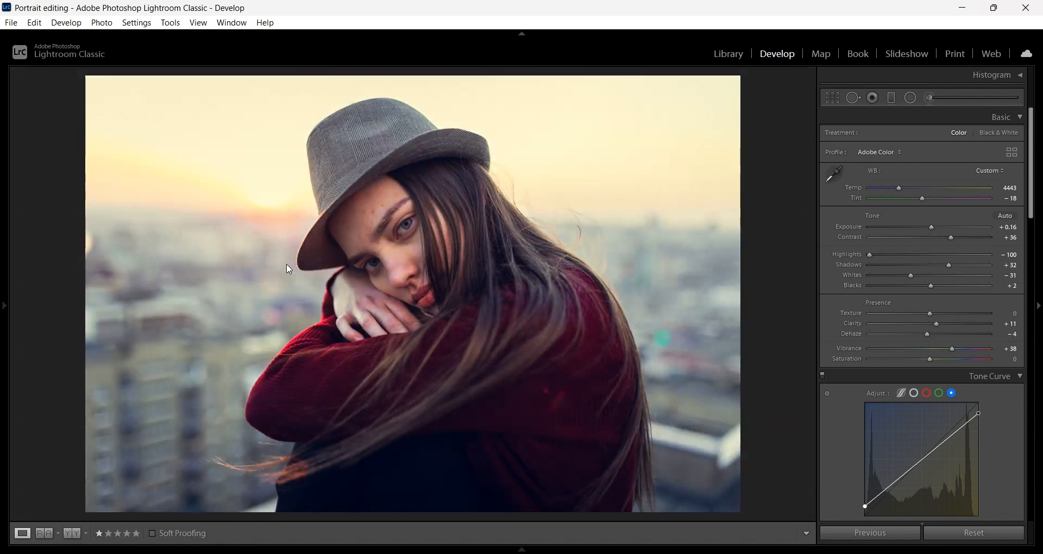